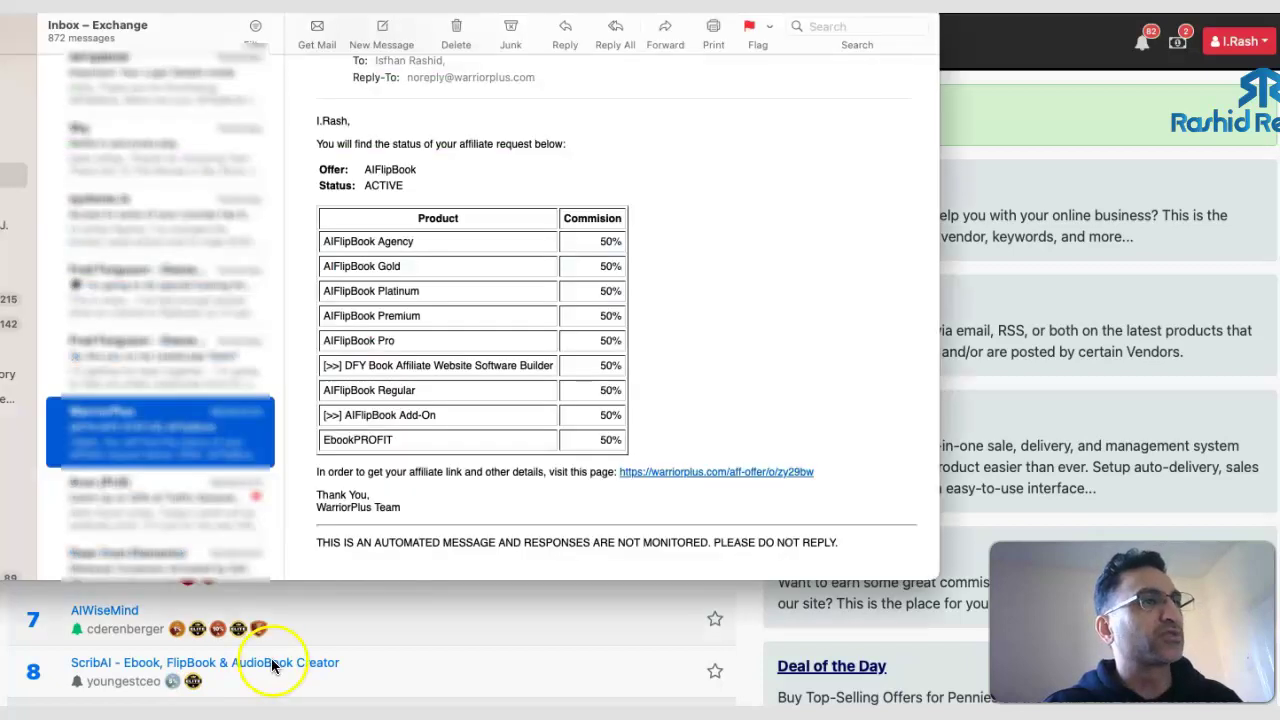
- Review the affiliate status email for AIFlipBook, including its product commission table and the link to the affiliate details page
{"action": "scroll", "coordinate": [515, 271], "scroll_direction": "up", "scroll_amount": 2}
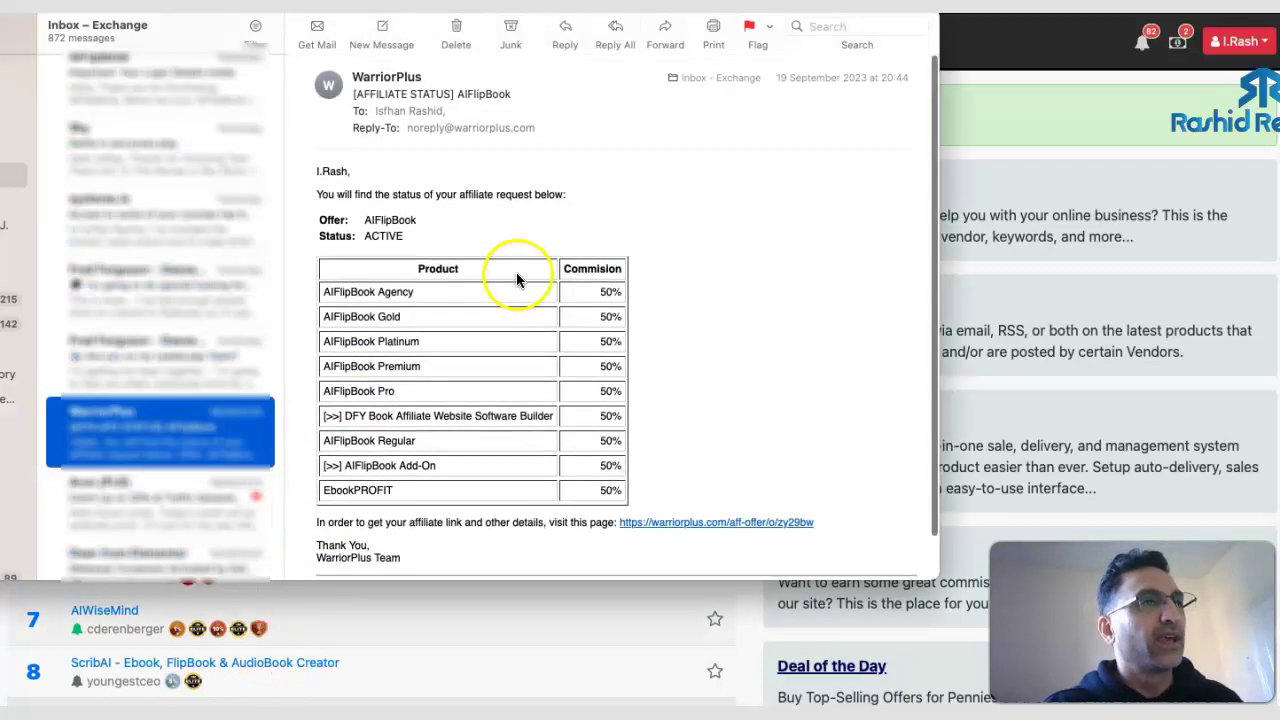
{"action": "scroll", "coordinate": [516, 272], "scroll_direction": "down", "scroll_amount": 2}
{"action": "scroll", "coordinate": [516, 275], "scroll_direction": "up", "scroll_amount": 1}
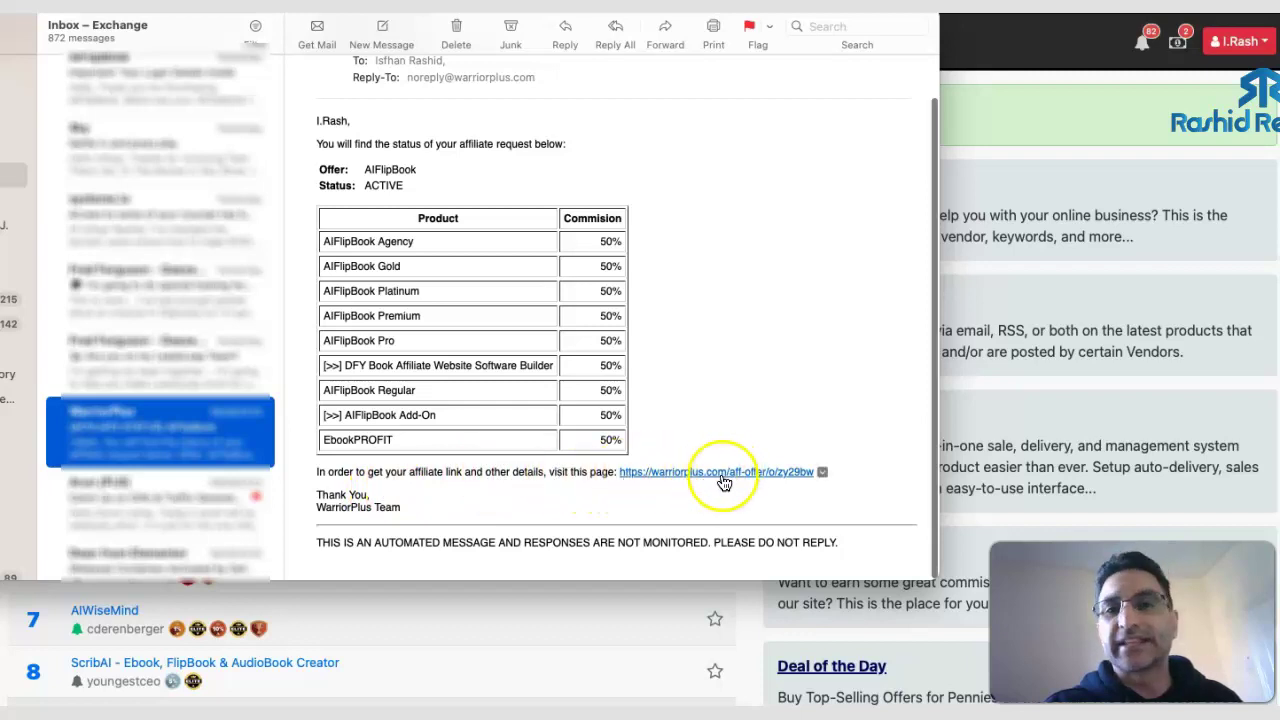
{"action": "scroll", "coordinate": [590, 410], "scroll_direction": "up", "scroll_amount": 3}
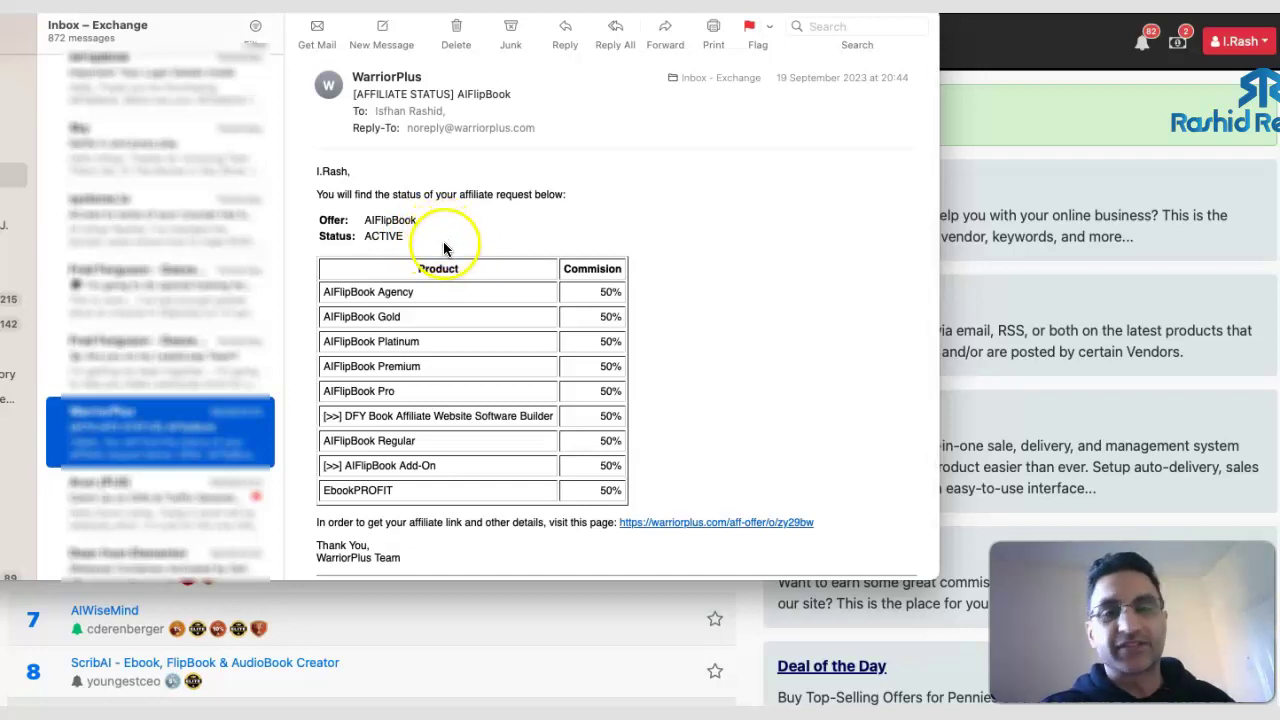
{"action": "scroll", "coordinate": [457, 352], "scroll_direction": "down", "scroll_amount": 2}
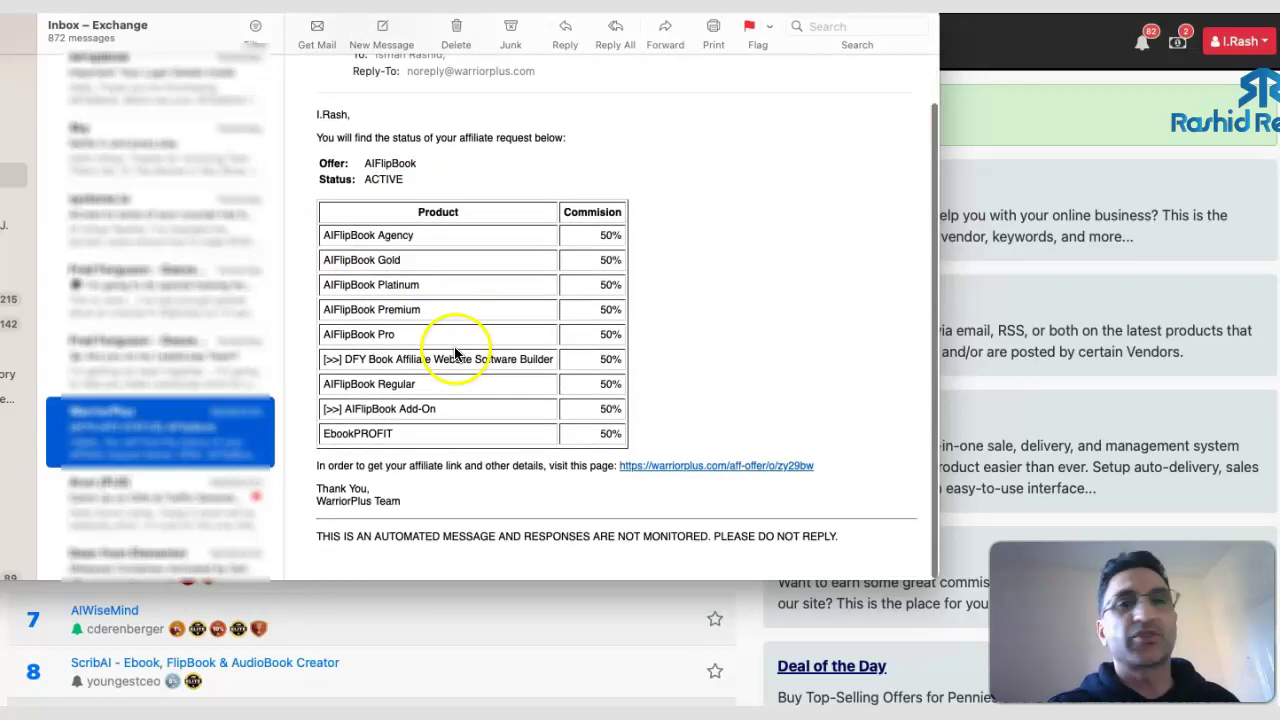
- Switch to the WarriorPlus site in the browser and open the list of affiliate offers
{"action": "left_click", "coordinate": [995, 150]}
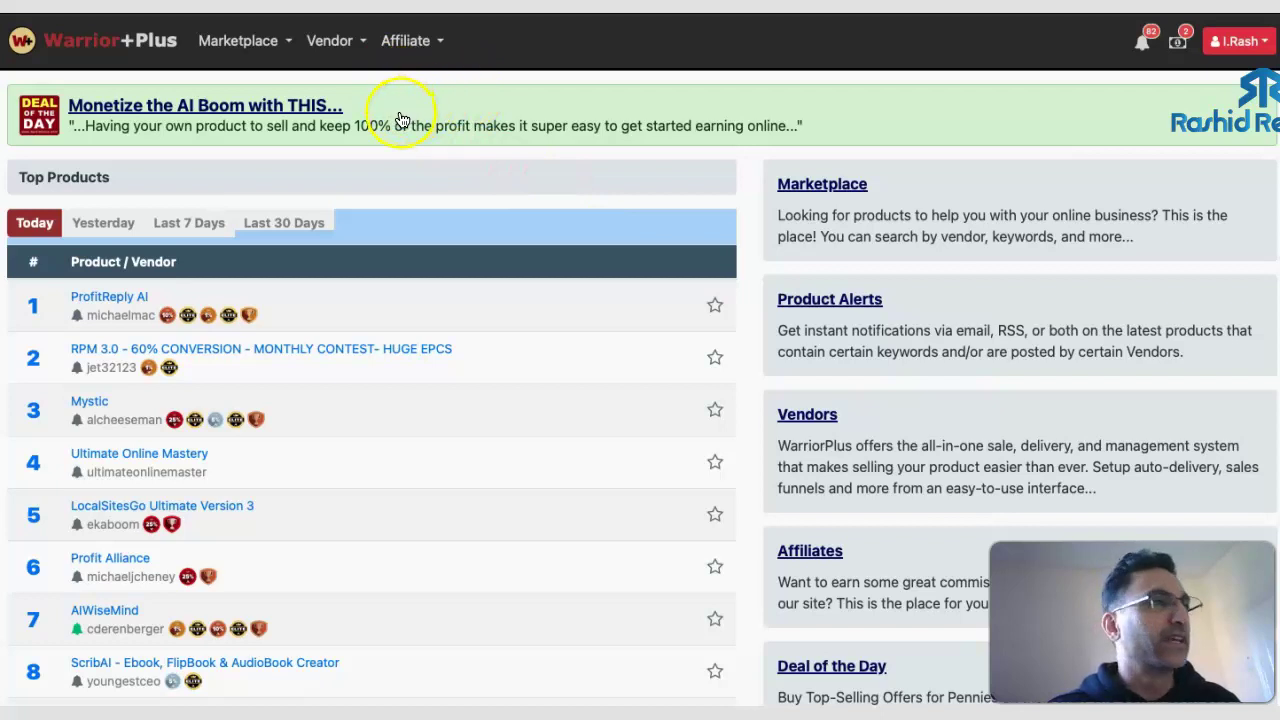
{"action": "mouse_move", "coordinate": [403, 44]}
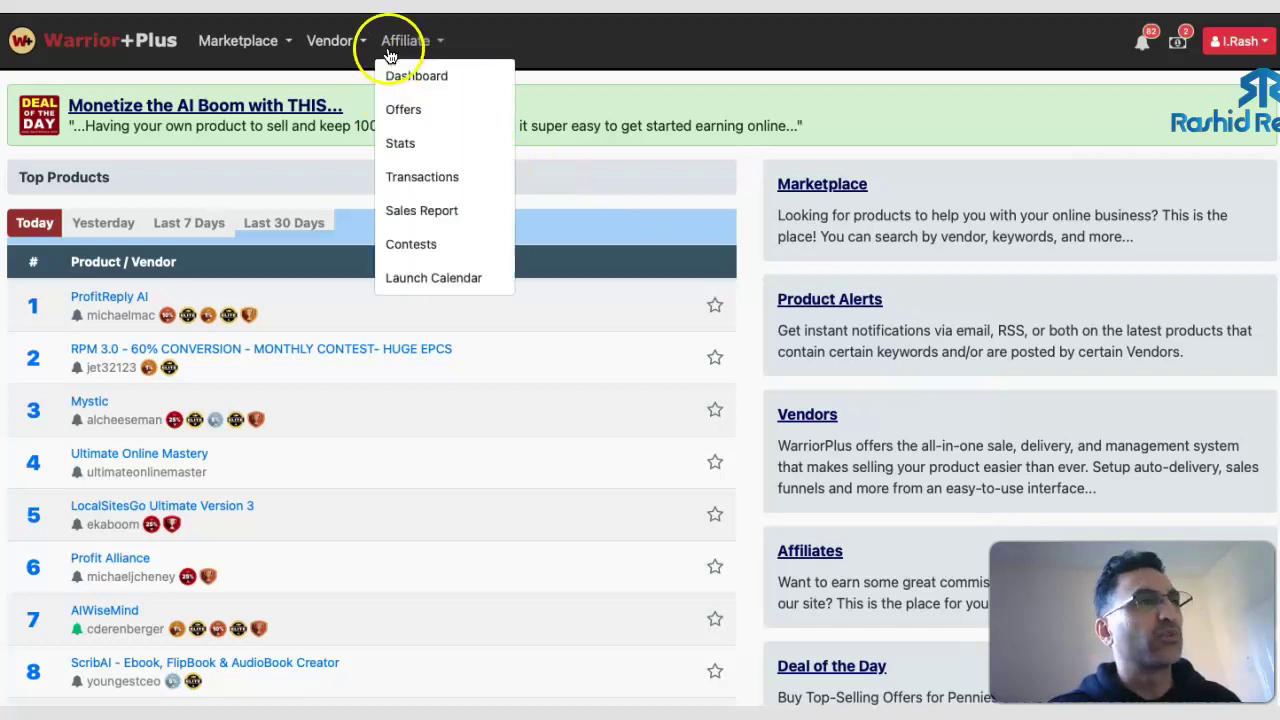
{"action": "left_click", "coordinate": [411, 118]}
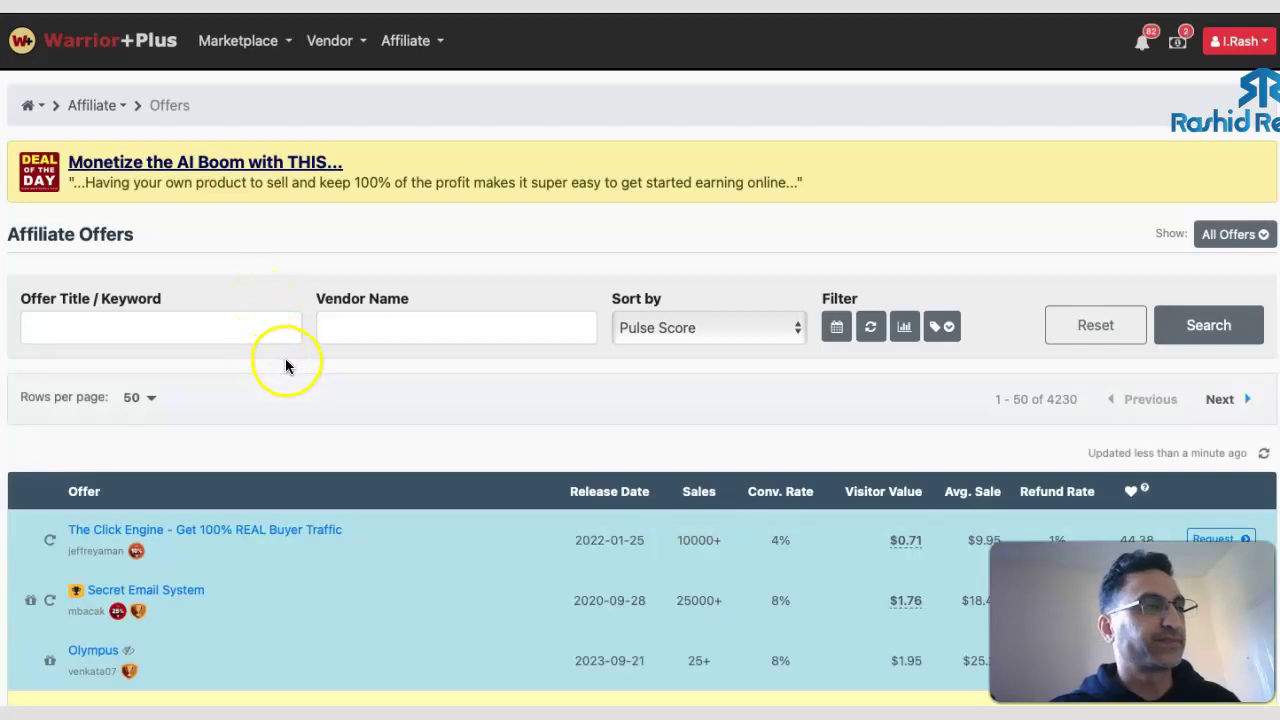
- Browse the first page of affiliate offers, comparing the offers open for request with those whose link is already available
{"action": "scroll", "coordinate": [290, 364], "scroll_direction": "down", "scroll_amount": 5}
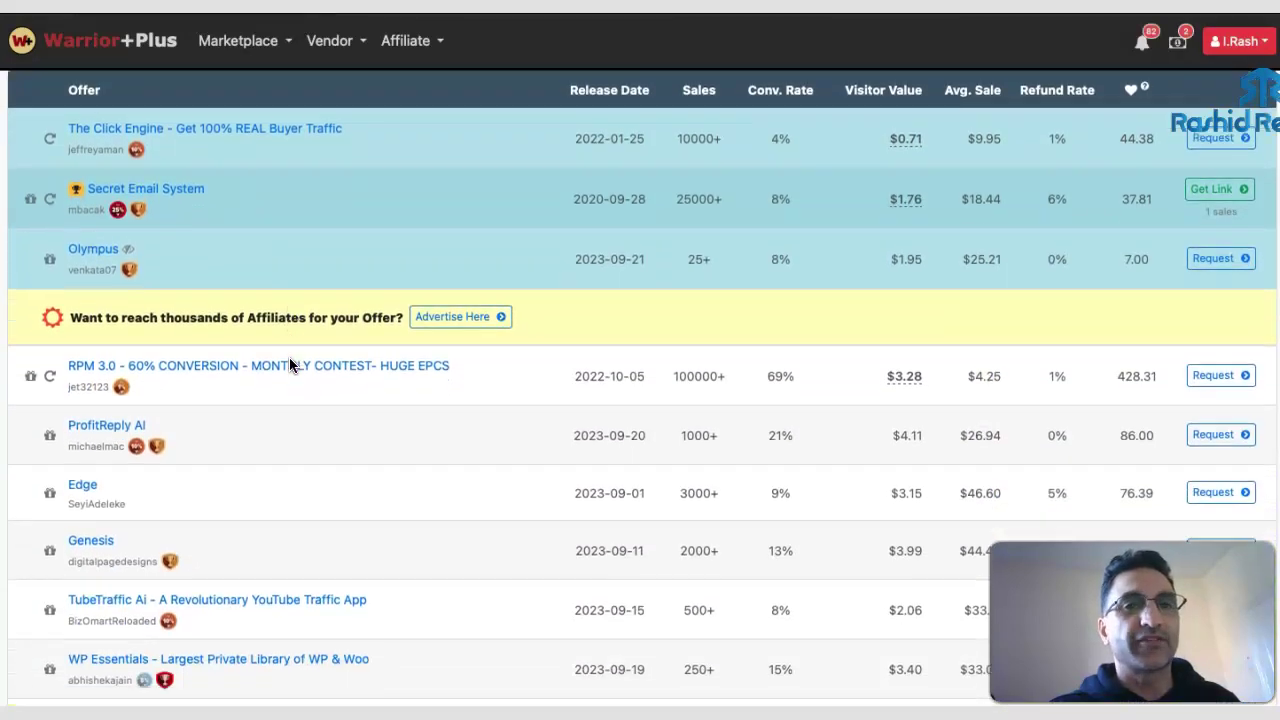
{"action": "scroll", "coordinate": [686, 323], "scroll_direction": "up", "scroll_amount": 1}
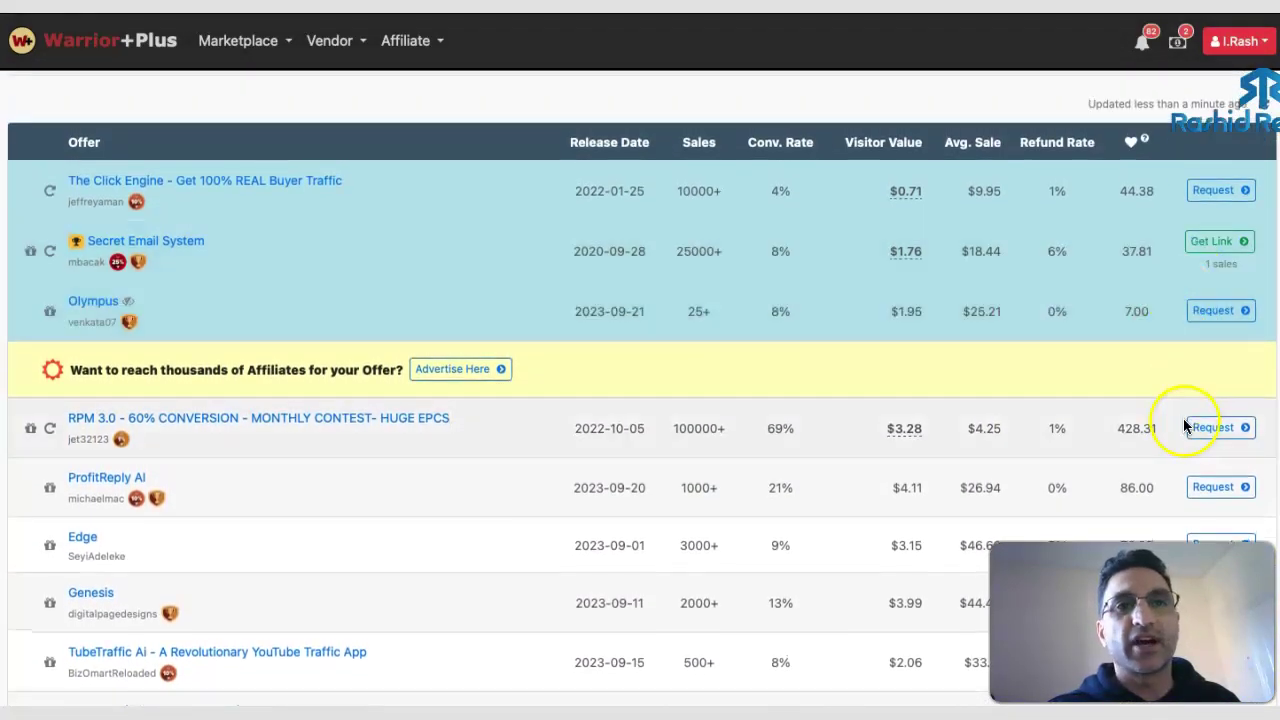
{"action": "left_click", "coordinate": [1205, 423]}
{"action": "scroll", "coordinate": [1190, 425], "scroll_direction": "down", "scroll_amount": 2}
{"action": "scroll", "coordinate": [1143, 408], "scroll_direction": "down", "scroll_amount": 7}
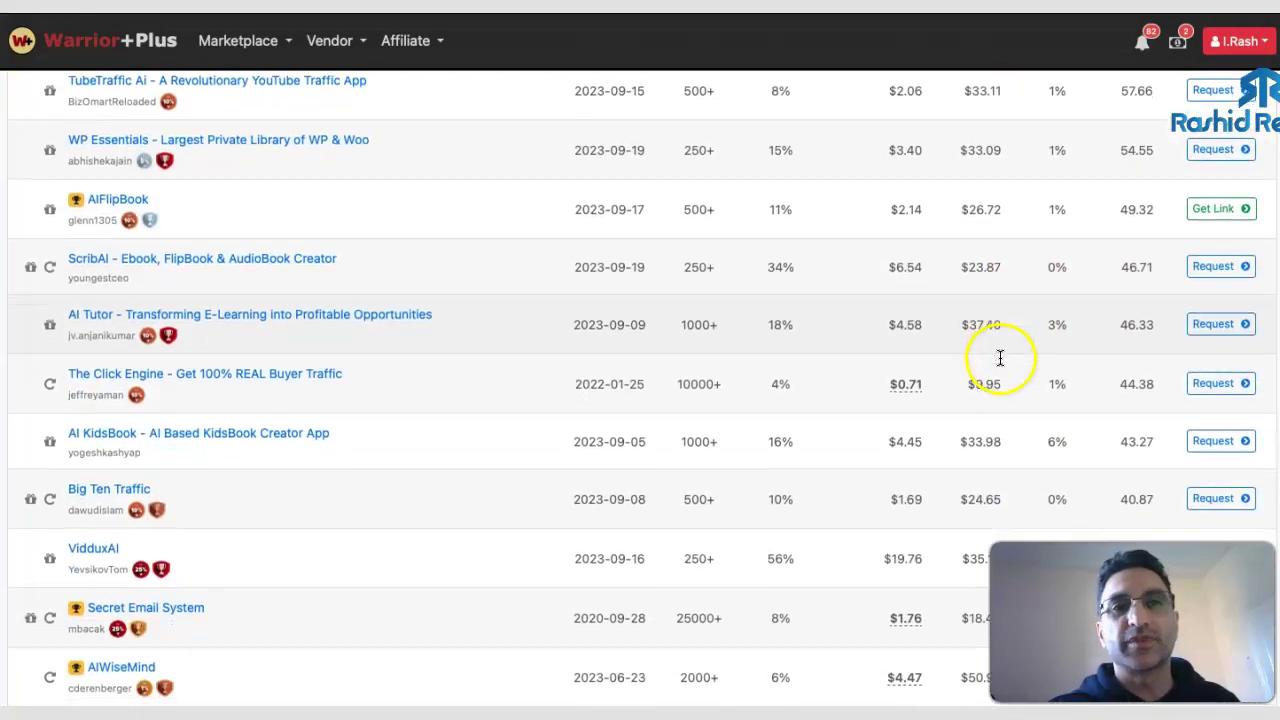
{"action": "scroll", "coordinate": [998, 356], "scroll_direction": "down", "scroll_amount": 9}
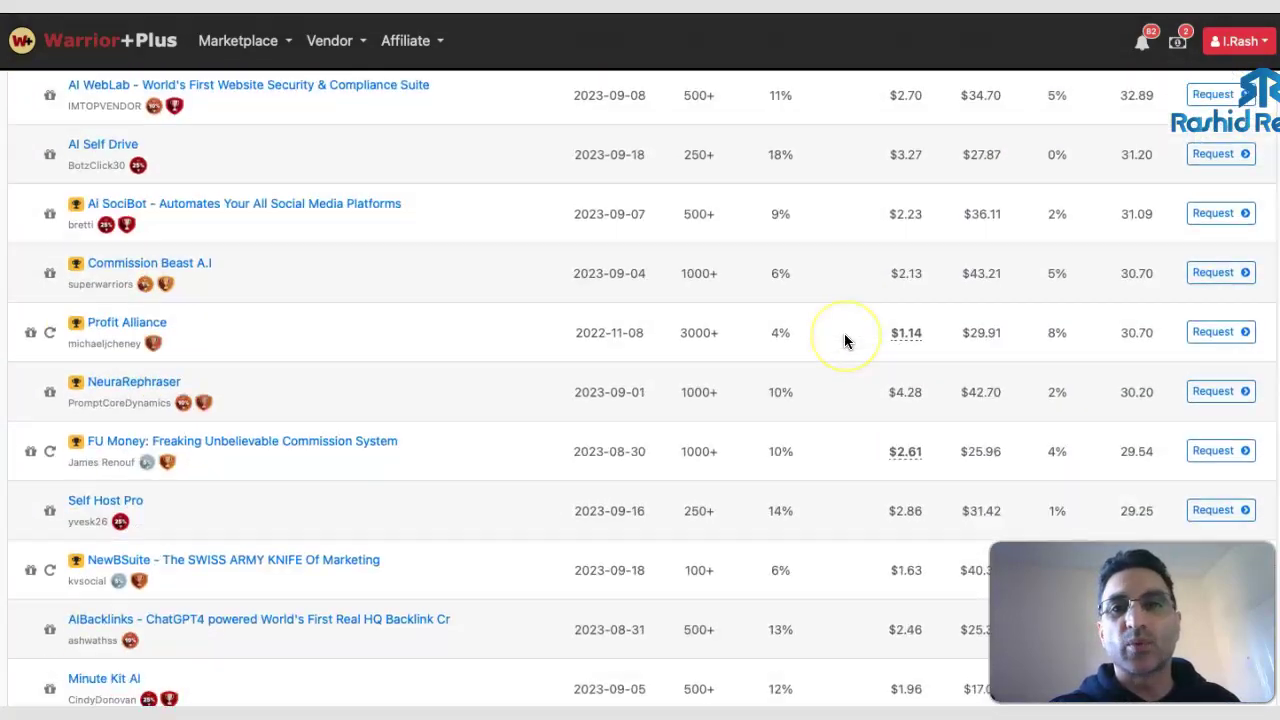
{"action": "scroll", "coordinate": [844, 341], "scroll_direction": "down", "scroll_amount": 11}
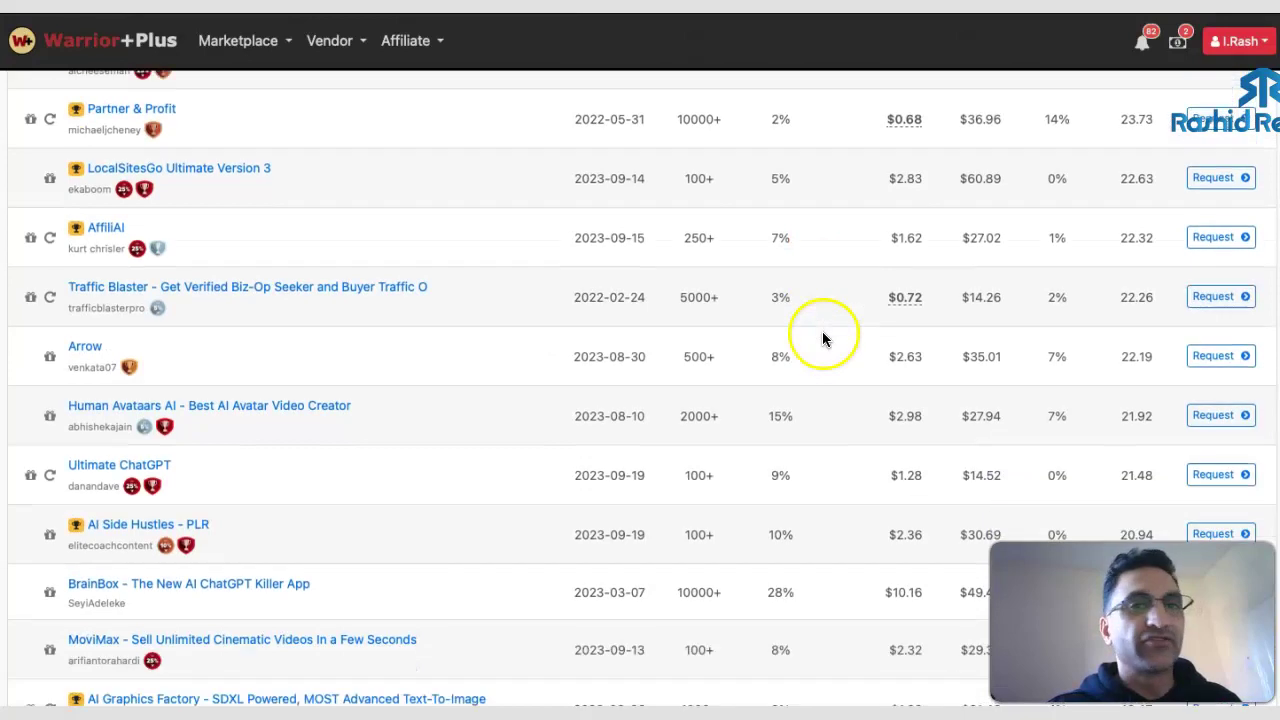
{"action": "scroll", "coordinate": [822, 338], "scroll_direction": "down", "scroll_amount": 3}
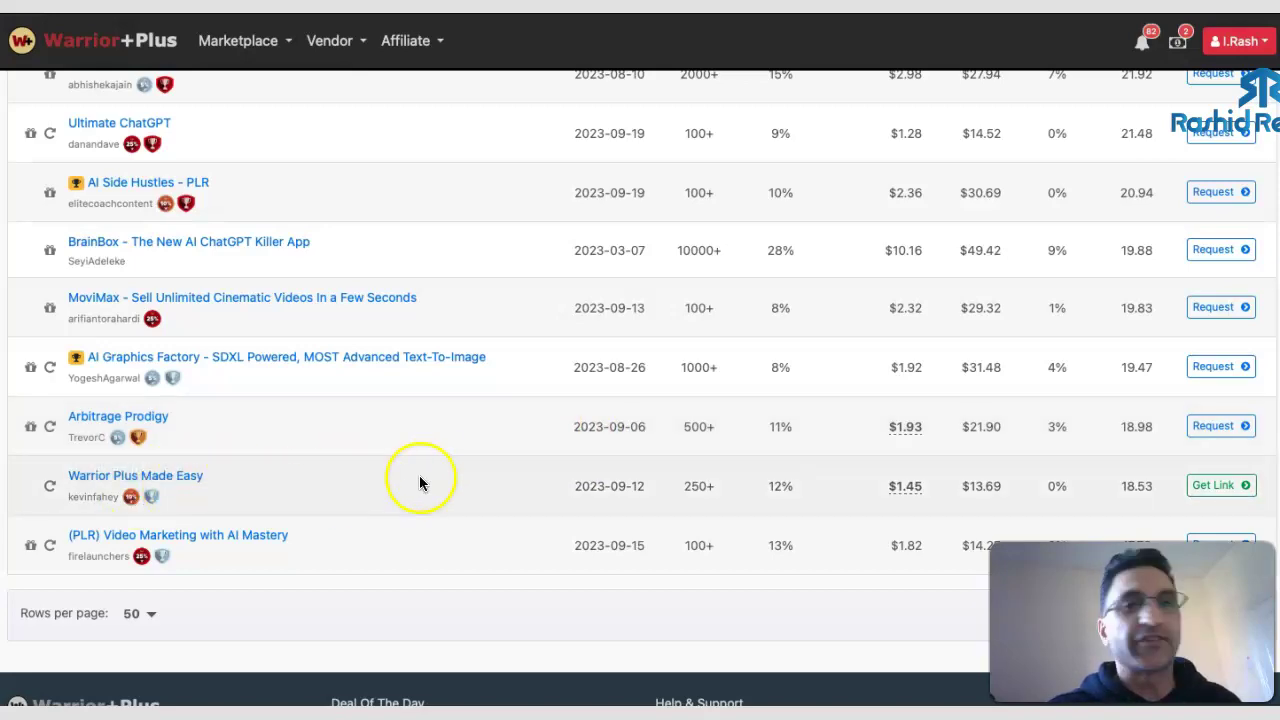
{"action": "scroll", "coordinate": [477, 452], "scroll_direction": "up", "scroll_amount": 20}
{"action": "scroll", "coordinate": [477, 455], "scroll_direction": "up", "scroll_amount": 1}
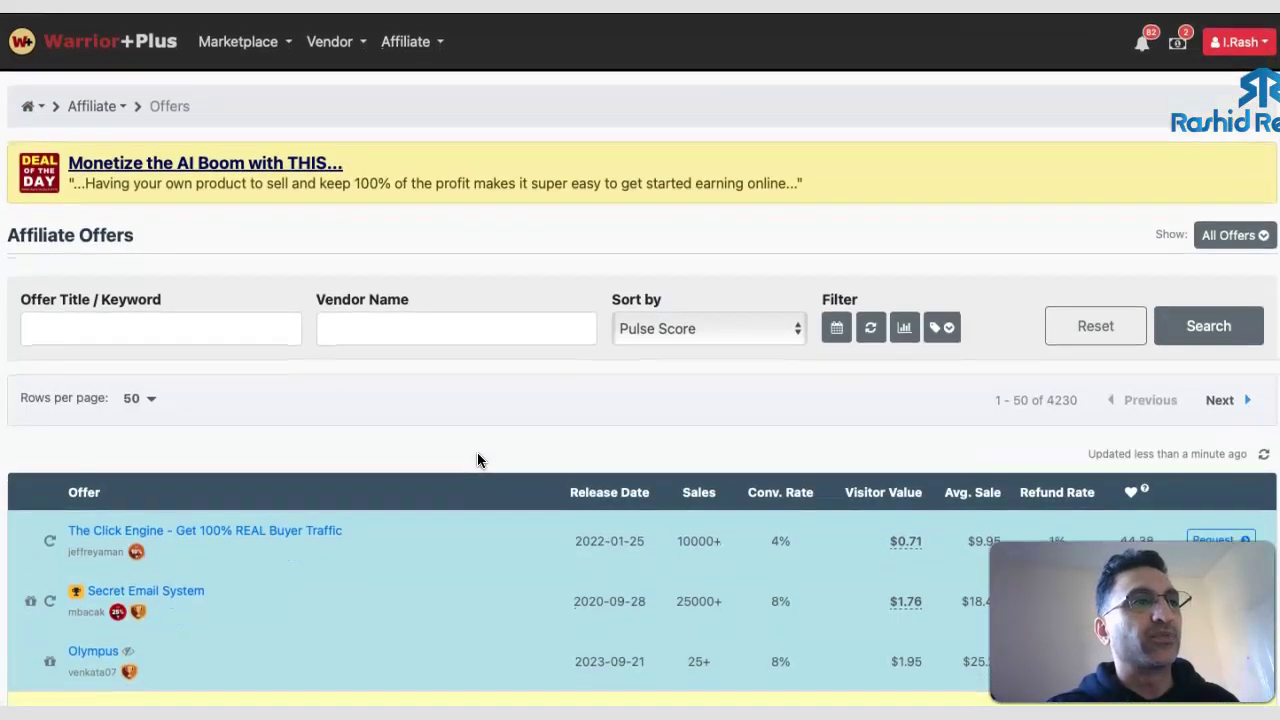
- Try to filter the affiliate offers by the vendor's full name, written as two words
{"action": "left_click", "coordinate": [433, 321]}
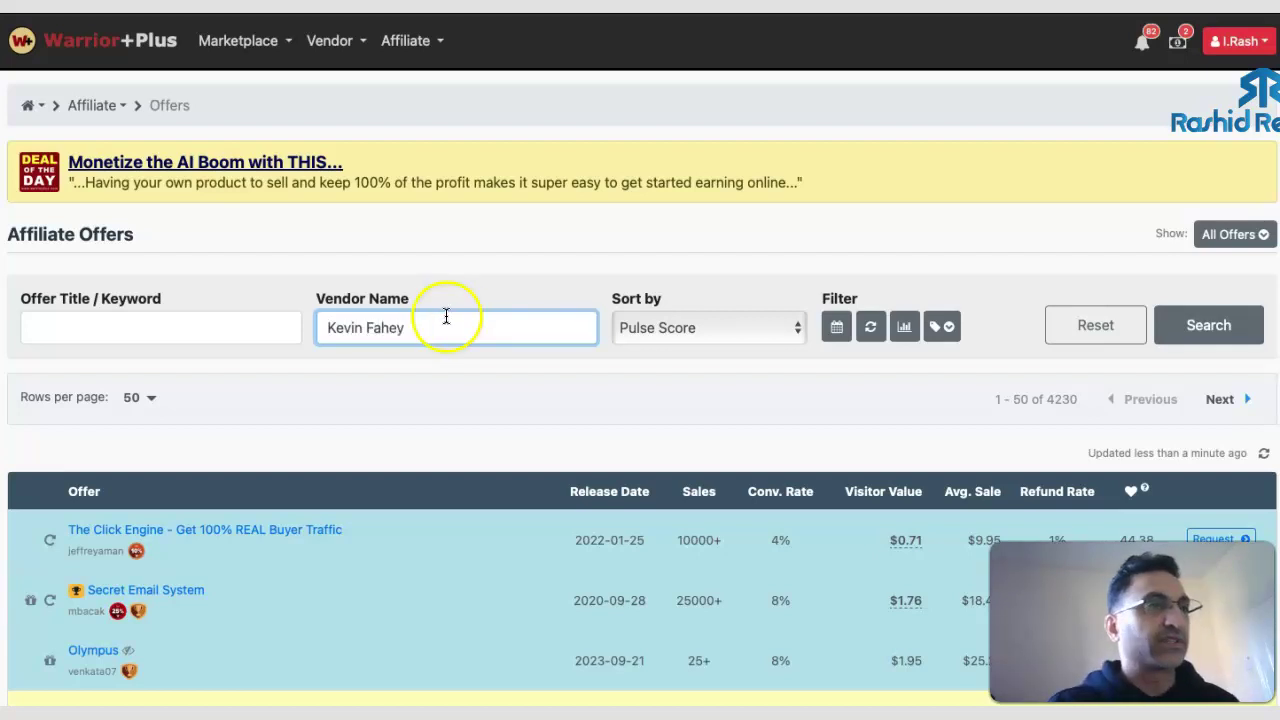
{"action": "key", "text": "Return"}
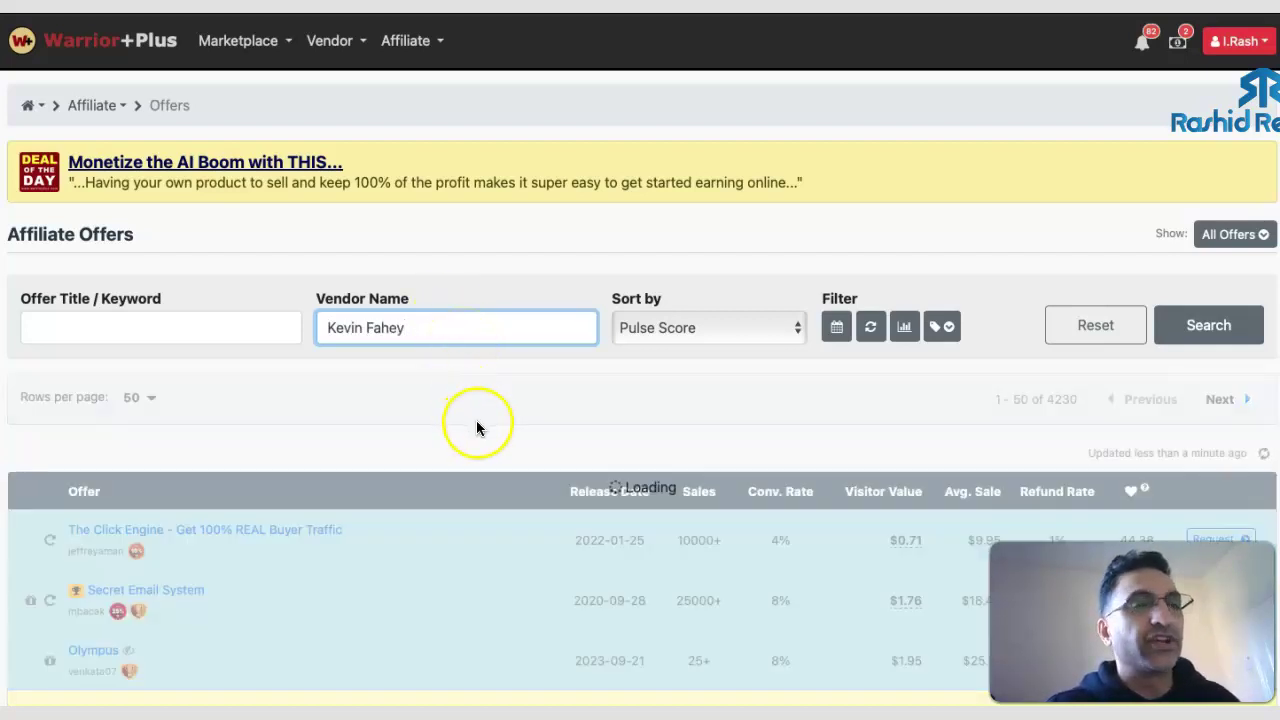
{"action": "scroll", "coordinate": [518, 437], "scroll_direction": "down", "scroll_amount": 1}
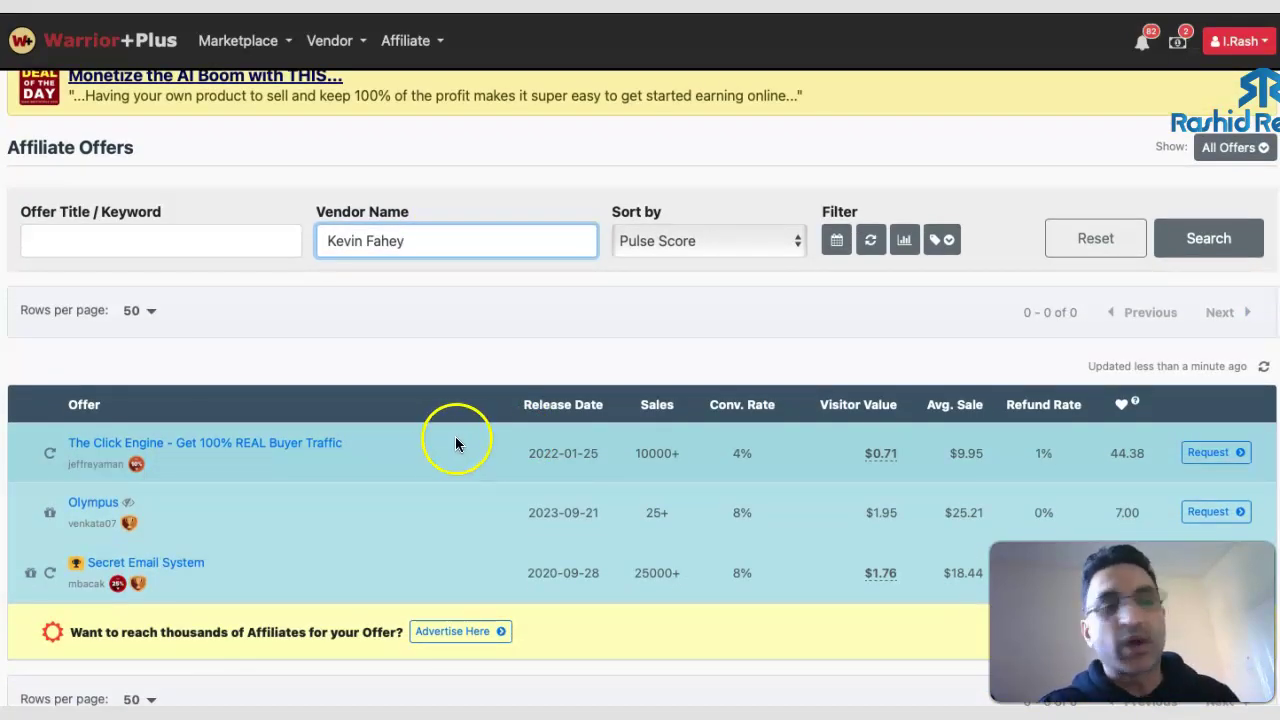
{"action": "scroll", "coordinate": [455, 440], "scroll_direction": "down", "scroll_amount": 1}
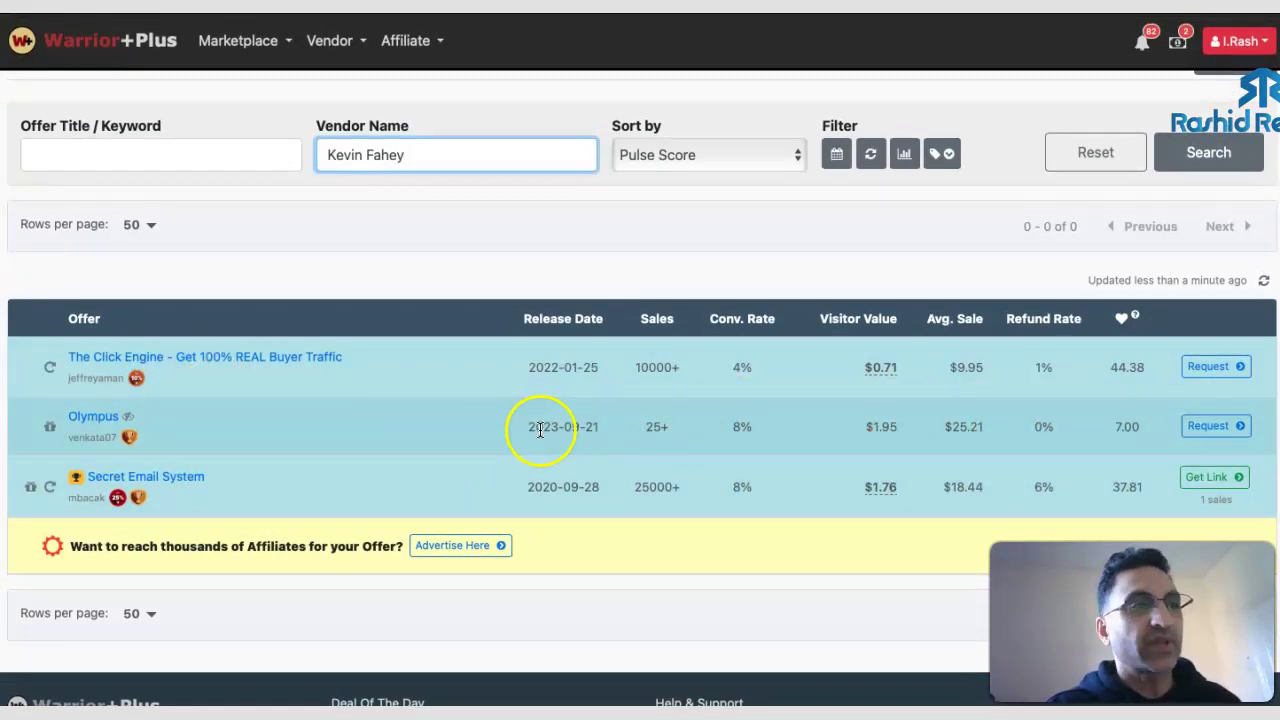
{"action": "scroll", "coordinate": [570, 420], "scroll_direction": "up", "scroll_amount": 2}
- Clear the vendor name filter and reload the full list of affiliate offers
{"action": "left_click_drag", "start_coordinate": [435, 324], "coordinate": [286, 323]}
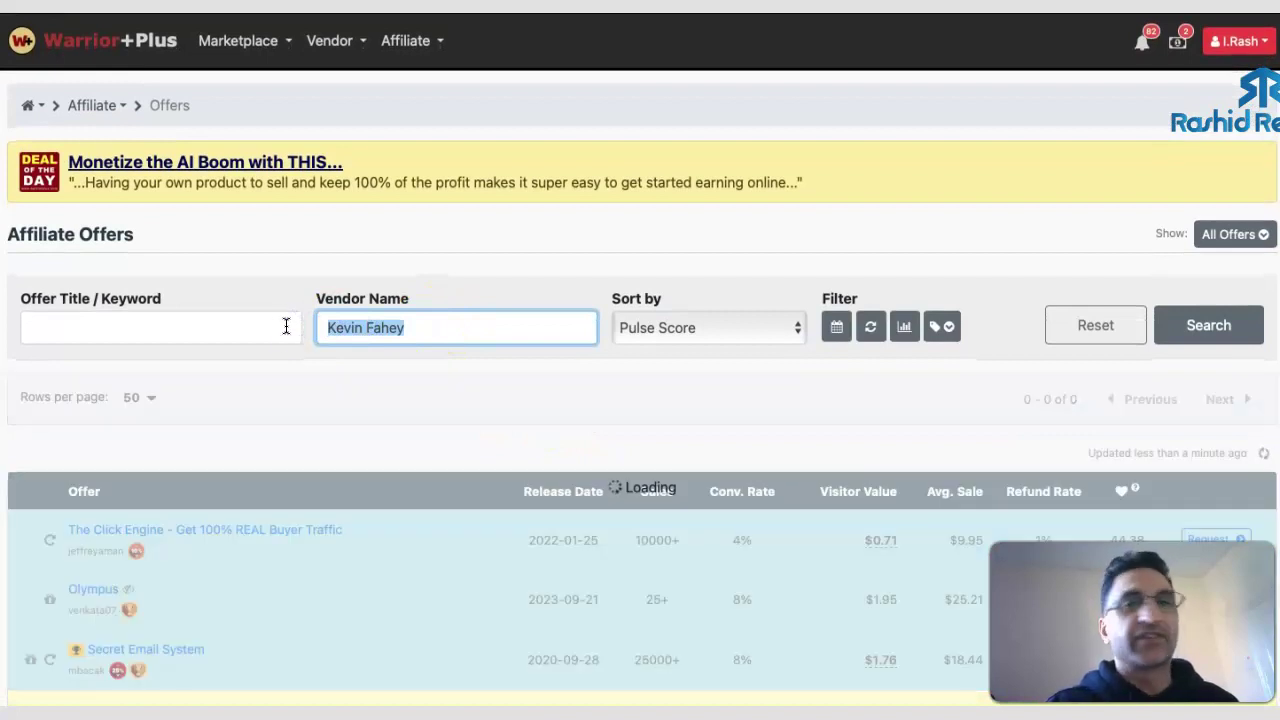
{"action": "key", "text": "BackSpace"}
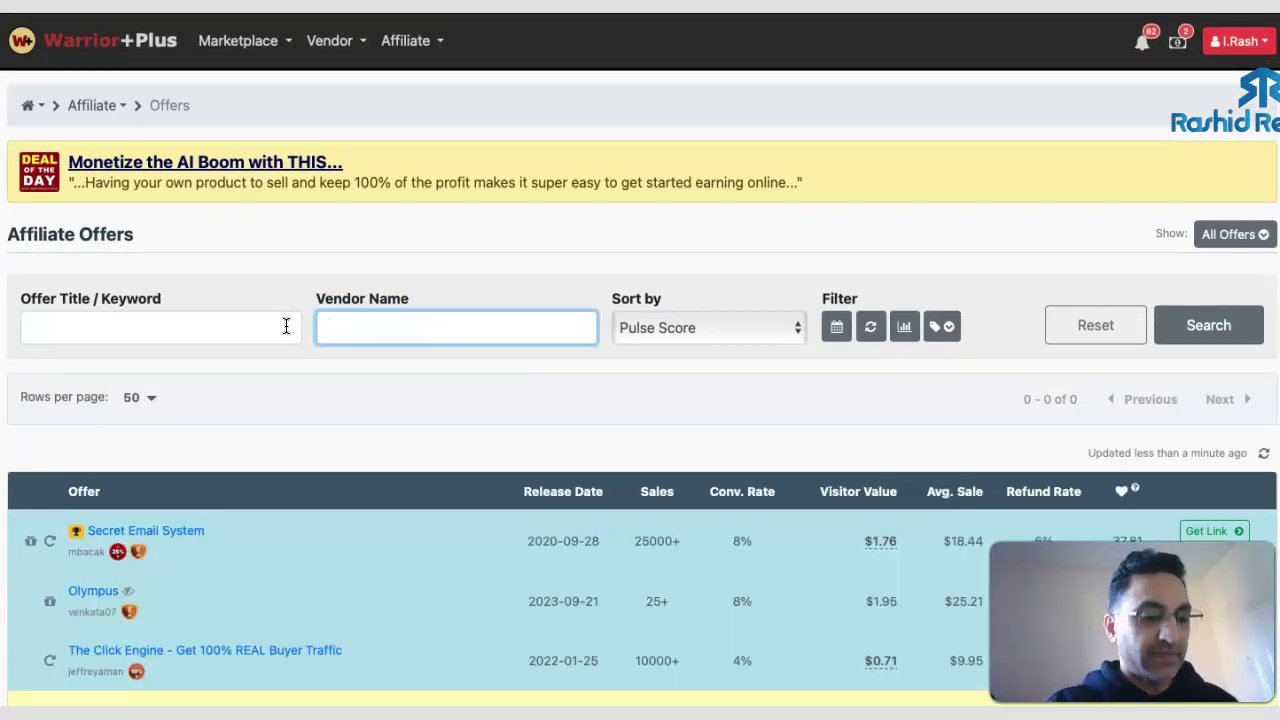
{"action": "left_click", "coordinate": [329, 334]}
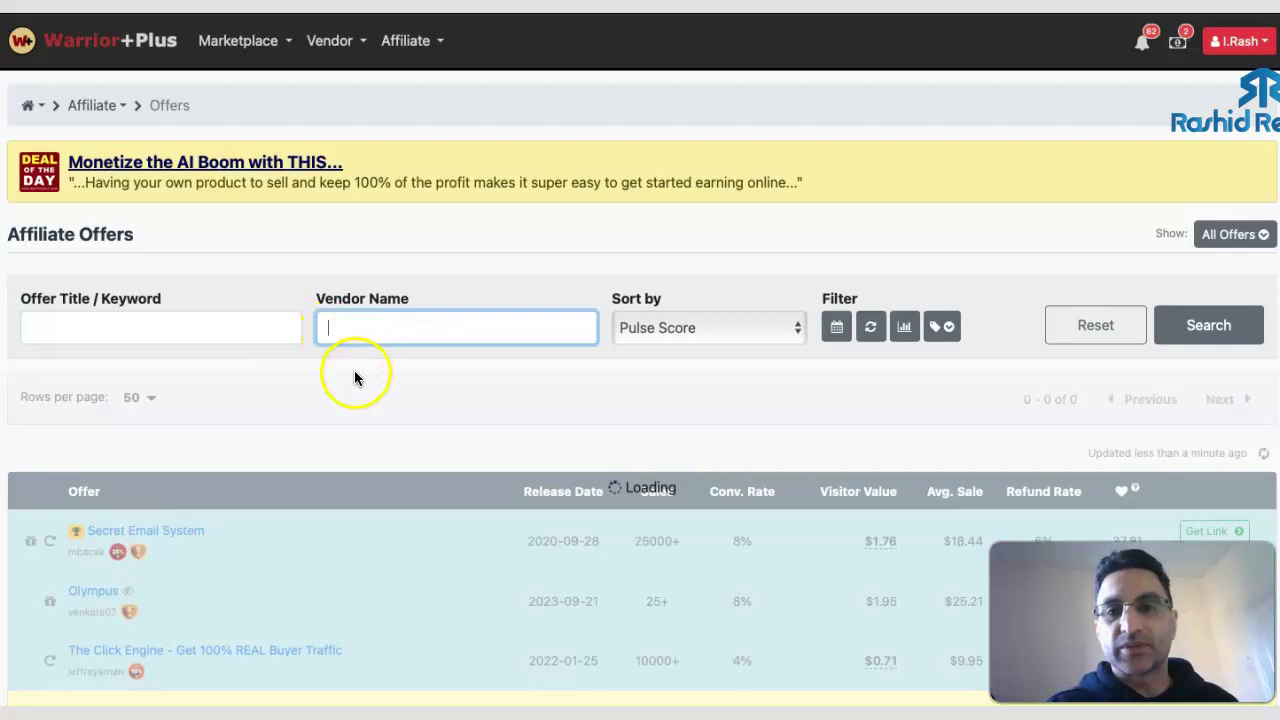
- View the affiliate link details for the Warrior Plus Made Easy offer and close them without saving
{"action": "scroll", "coordinate": [390, 417], "scroll_direction": "down", "scroll_amount": 1}
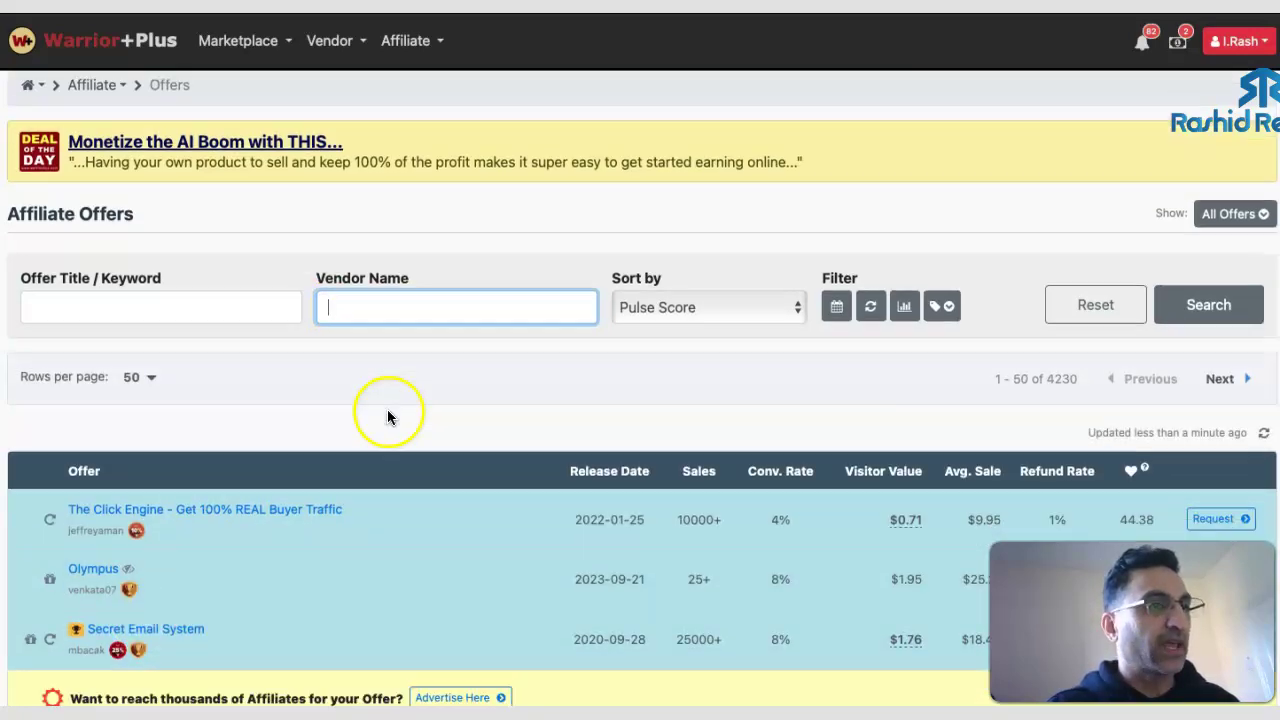
{"action": "scroll", "coordinate": [390, 414], "scroll_direction": "down", "scroll_amount": 20}
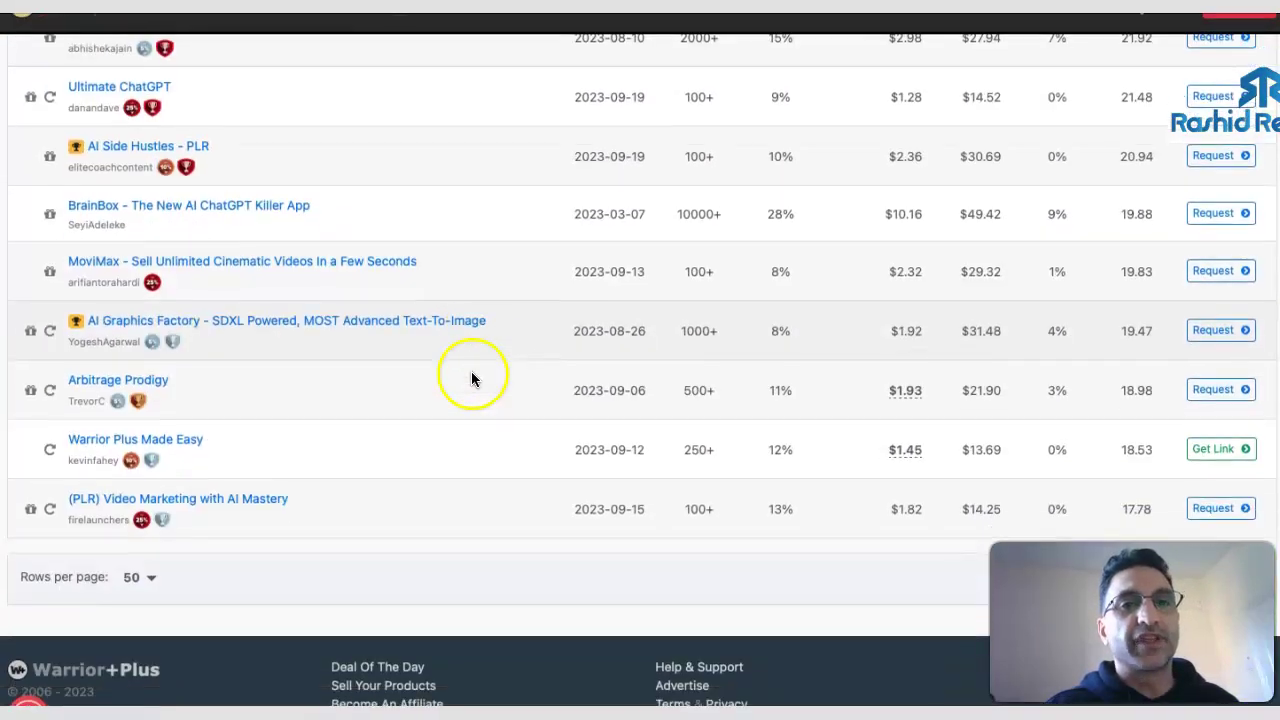
{"action": "scroll", "coordinate": [480, 385], "scroll_direction": "up", "scroll_amount": 1}
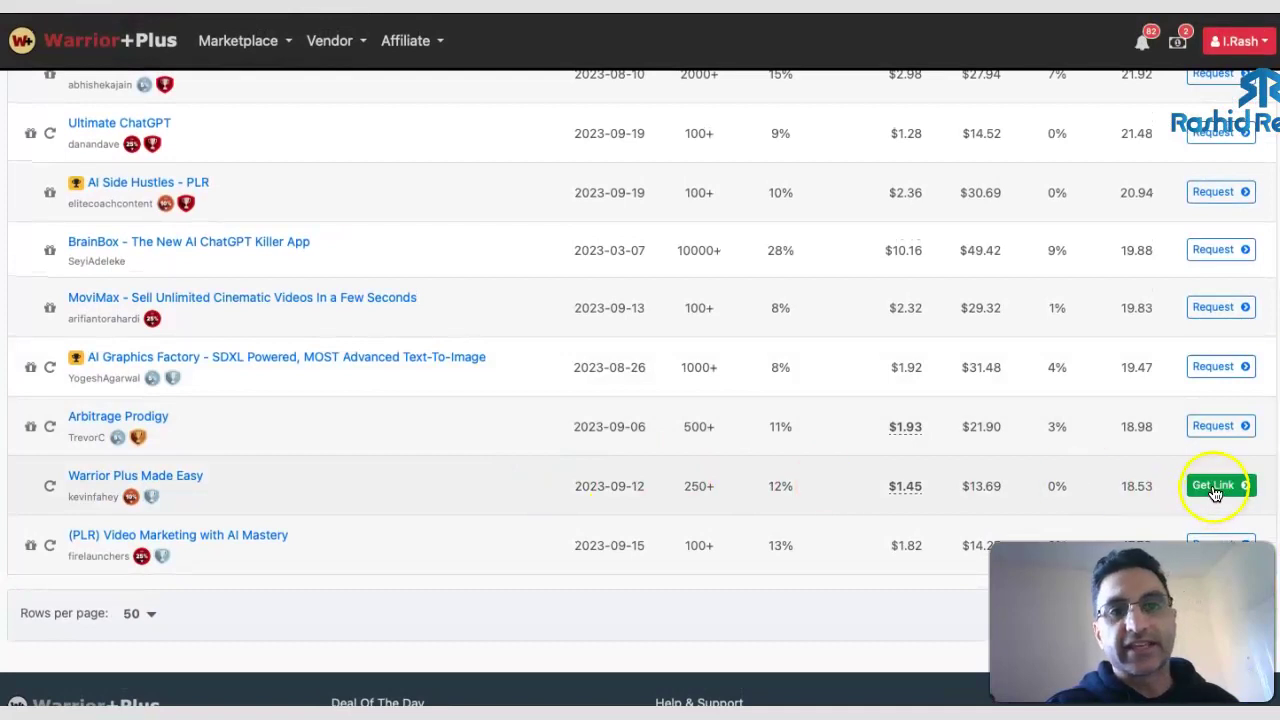
{"action": "left_click", "coordinate": [1214, 488]}
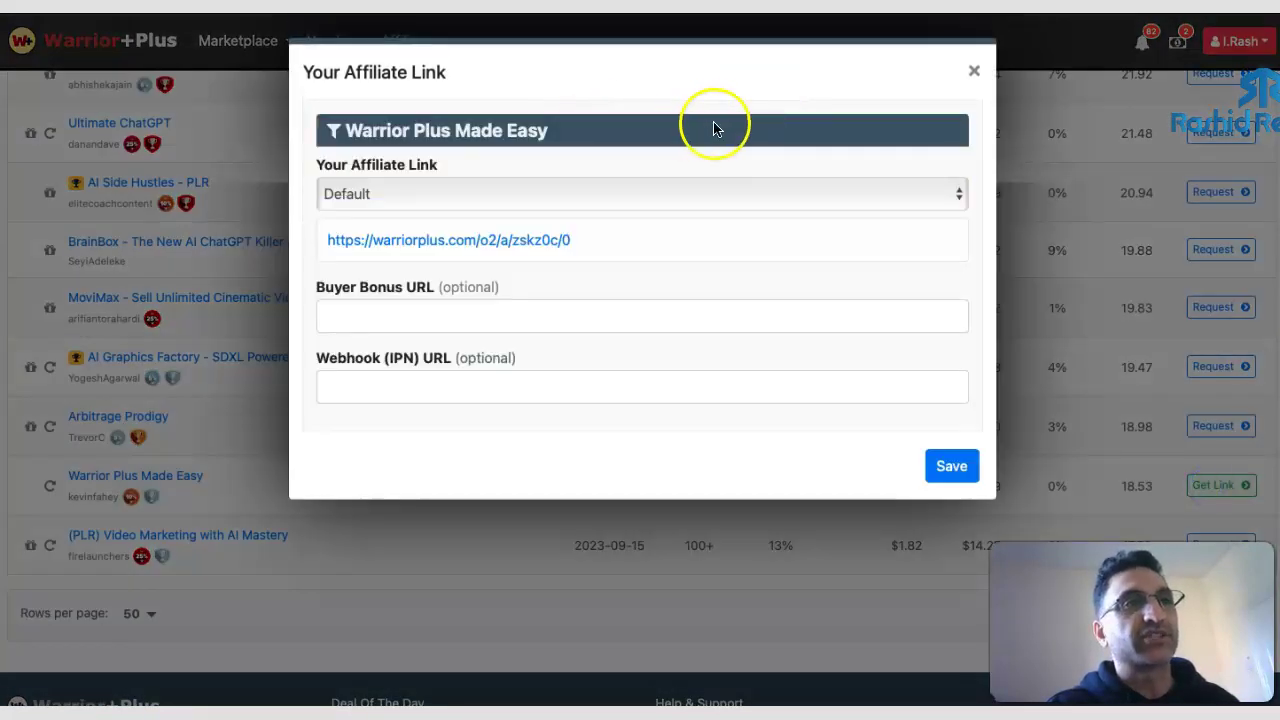
{"action": "left_click", "coordinate": [972, 72]}
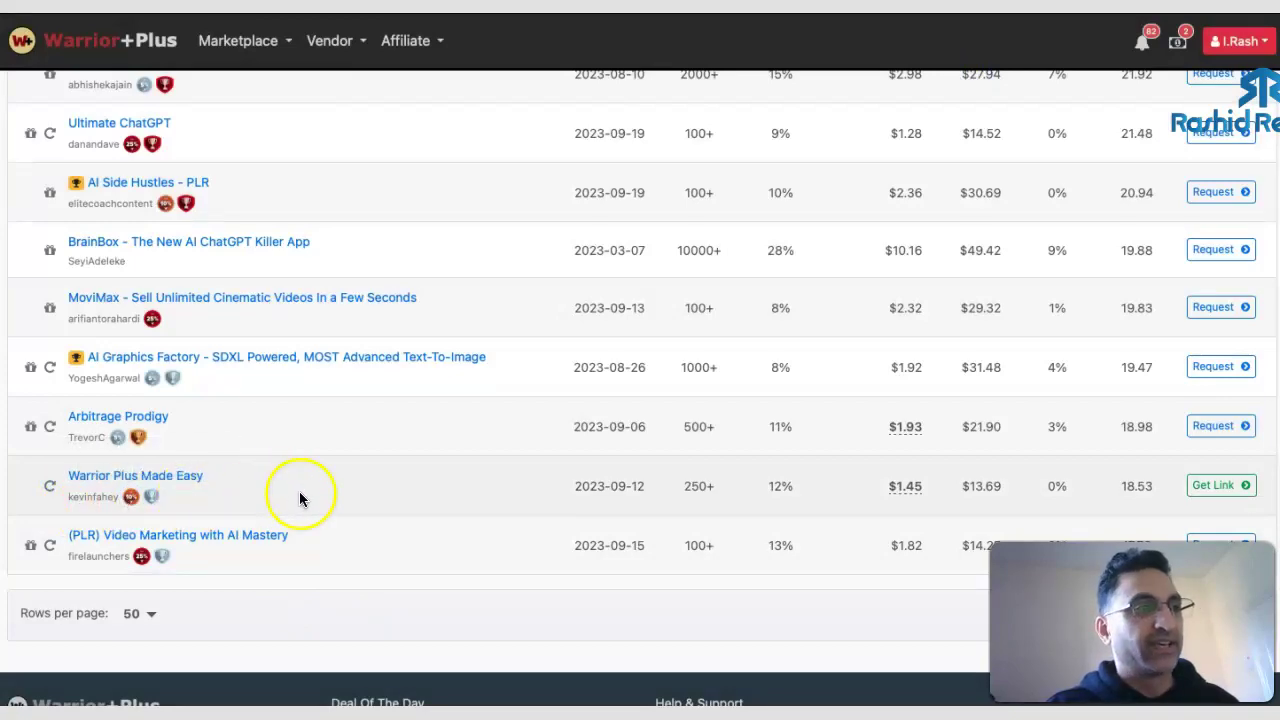
- Filter the affiliate offers by the one-word vendor username shown under Warrior Plus Made Easy
{"action": "scroll", "coordinate": [300, 493], "scroll_direction": "up", "scroll_amount": 15}
{"action": "scroll", "coordinate": [300, 500], "scroll_direction": "up", "scroll_amount": 5}
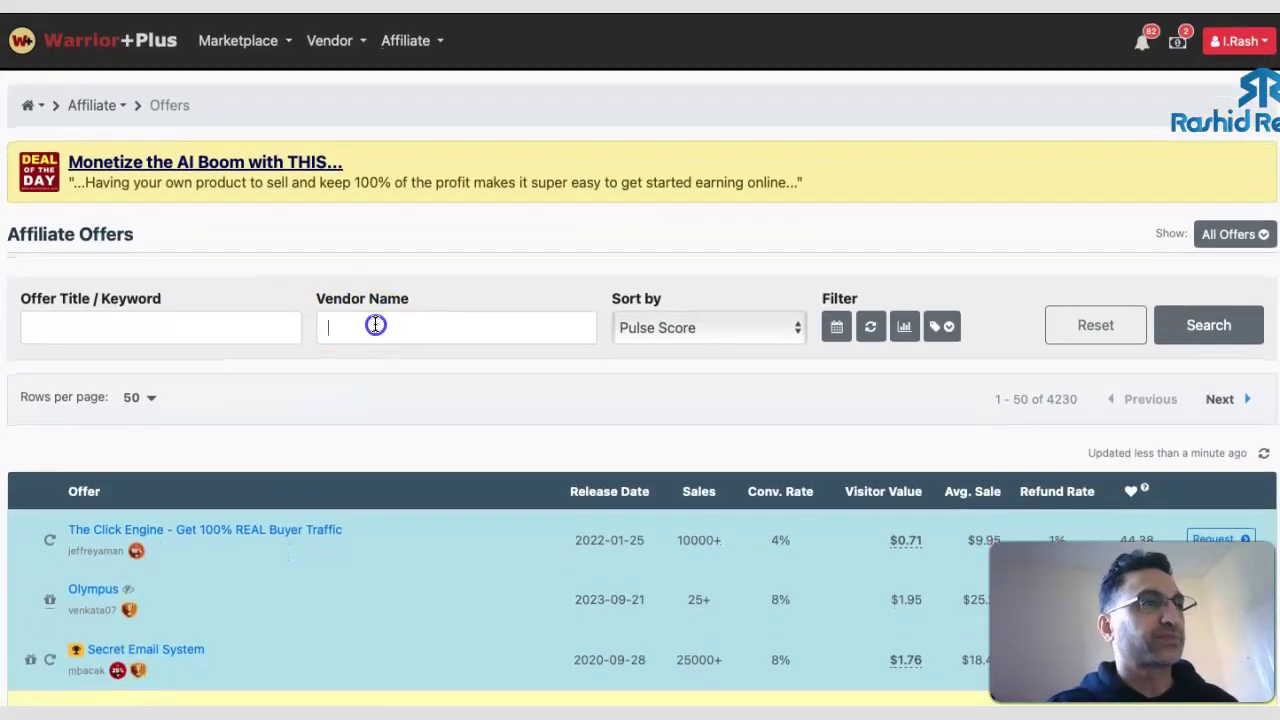
{"action": "left_click", "coordinate": [375, 324]}
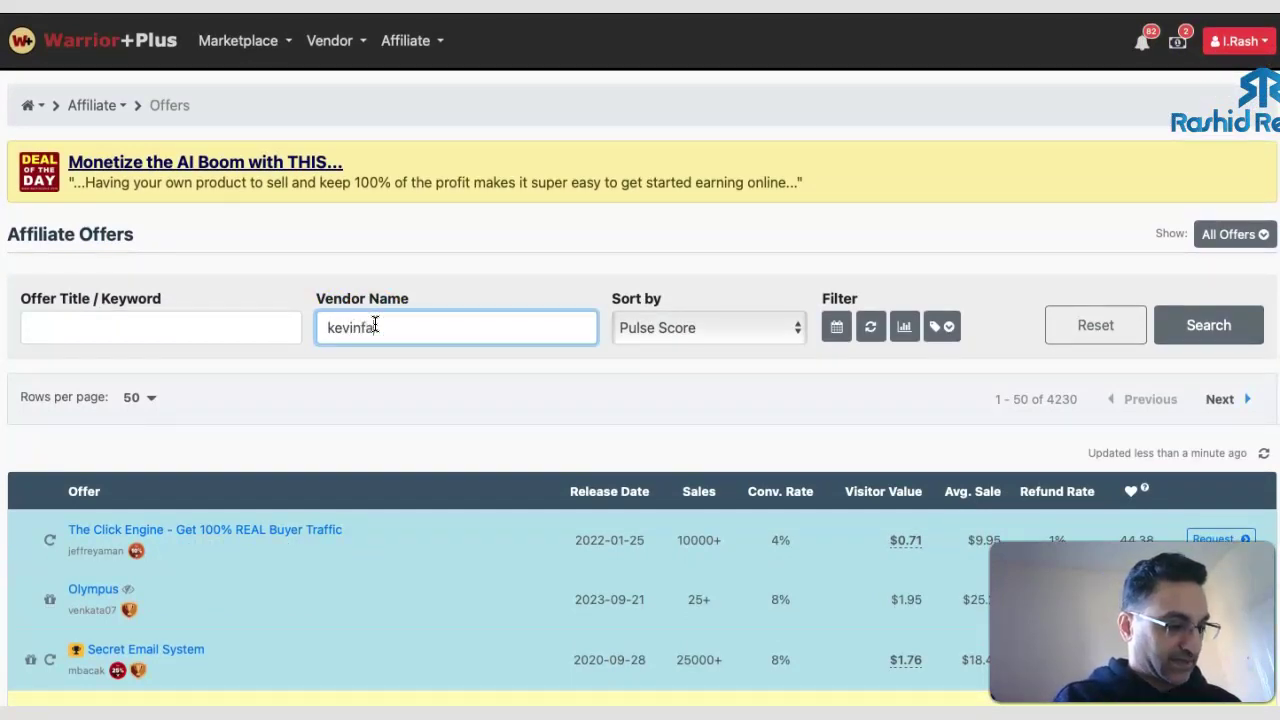
{"action": "key", "text": "Return"}
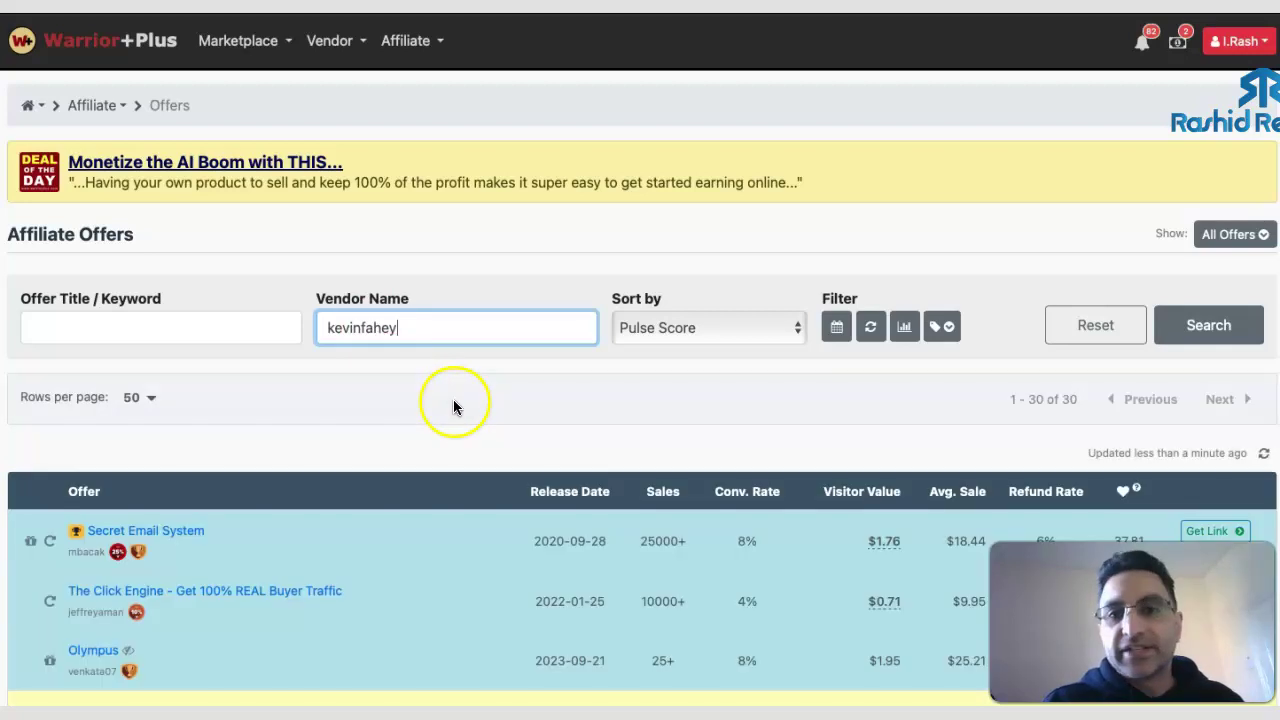
- Look through the vendor's offers, checking which are already approved for promotion and which still need a request
{"action": "scroll", "coordinate": [440, 414], "scroll_direction": "down", "scroll_amount": 4}
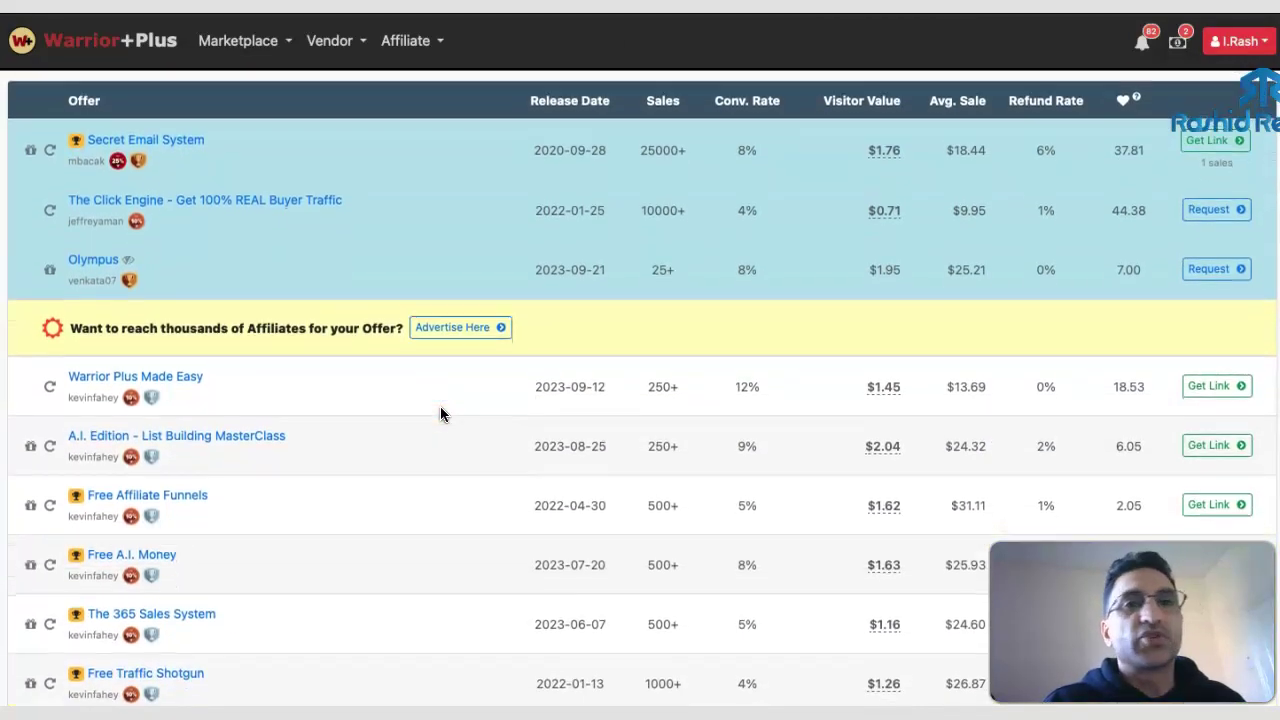
{"action": "scroll", "coordinate": [350, 398], "scroll_direction": "down", "scroll_amount": 1}
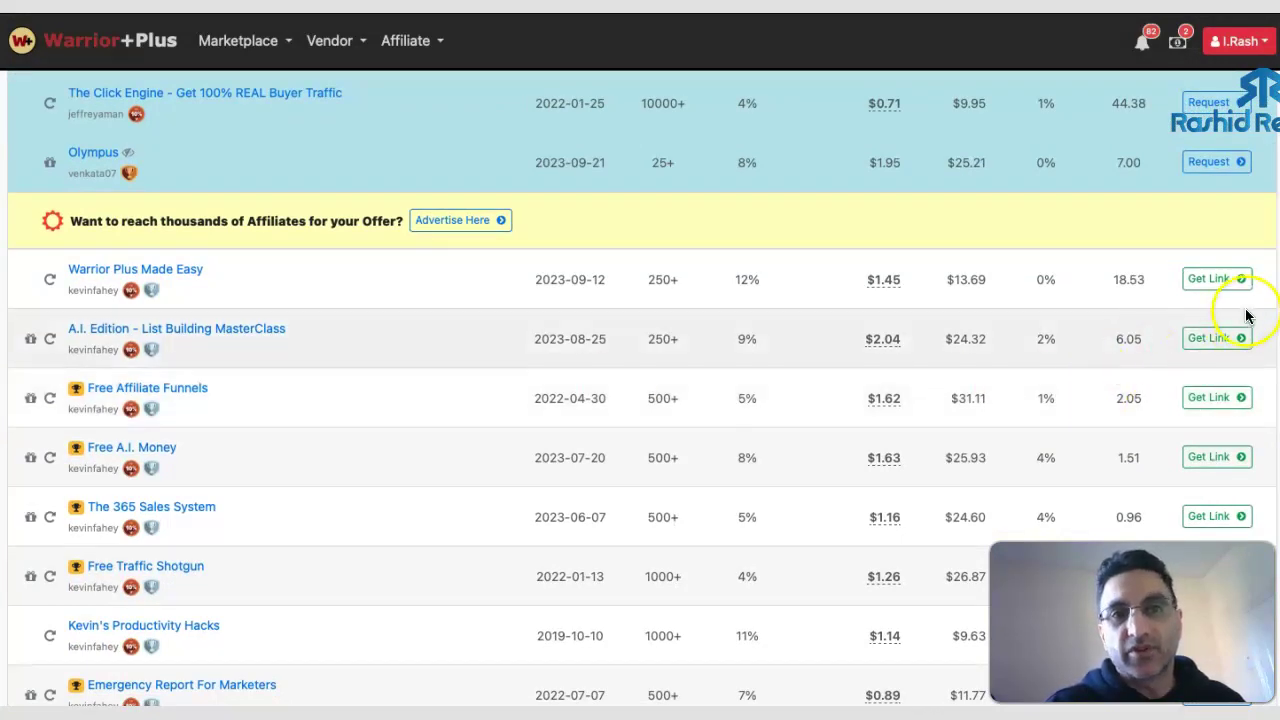
{"action": "scroll", "coordinate": [1018, 343], "scroll_direction": "down", "scroll_amount": 1}
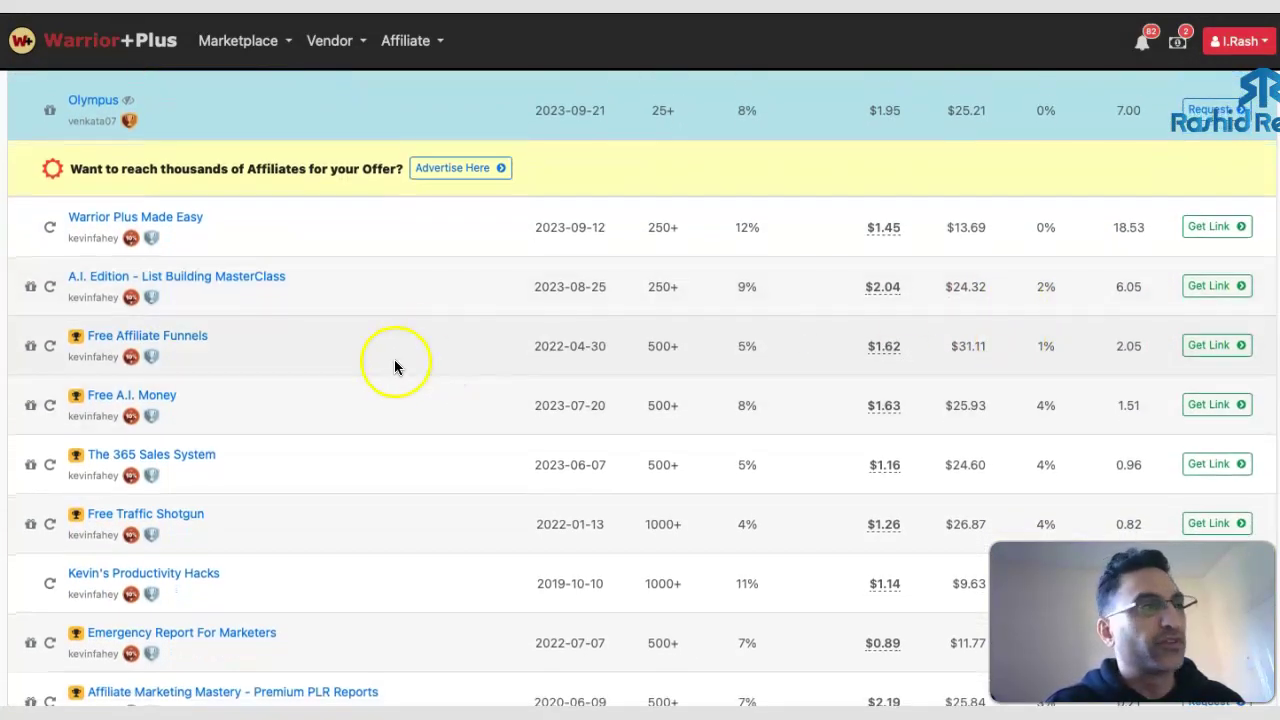
{"action": "scroll", "coordinate": [443, 343], "scroll_direction": "down", "scroll_amount": 2}
{"action": "scroll", "coordinate": [873, 366], "scroll_direction": "down", "scroll_amount": 1}
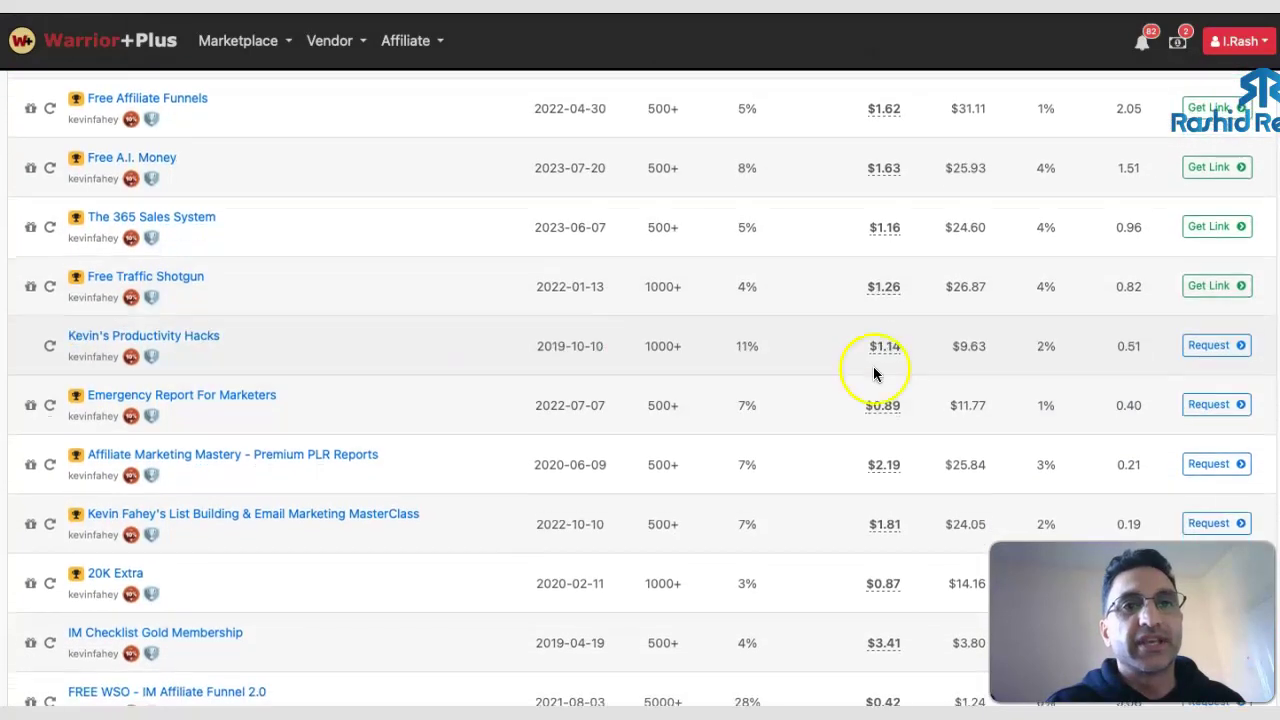
{"action": "scroll", "coordinate": [1128, 390], "scroll_direction": "down", "scroll_amount": 1}
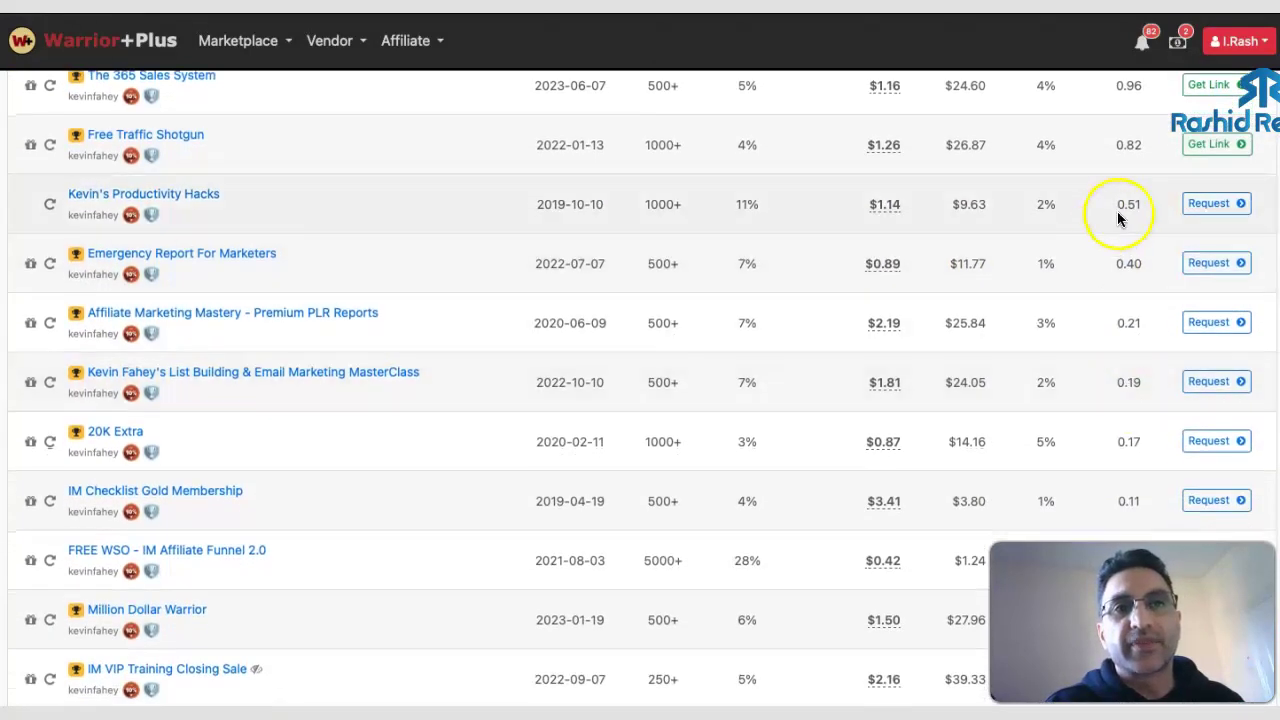
{"action": "scroll", "coordinate": [1049, 398], "scroll_direction": "up", "scroll_amount": 4}
{"action": "scroll", "coordinate": [1051, 398], "scroll_direction": "down", "scroll_amount": 10}
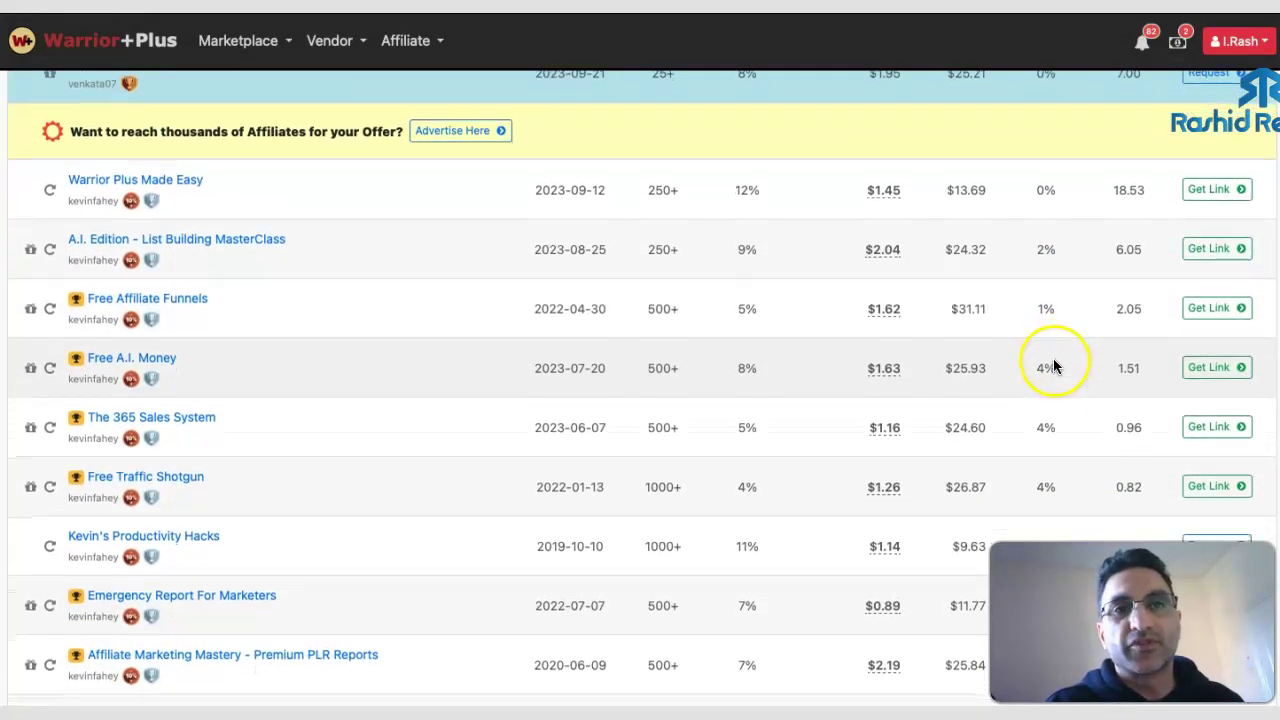
- Clear the vendor name filter and limit the affiliate offers to Approved Only
{"action": "scroll", "coordinate": [934, 352], "scroll_direction": "down", "scroll_amount": 6}
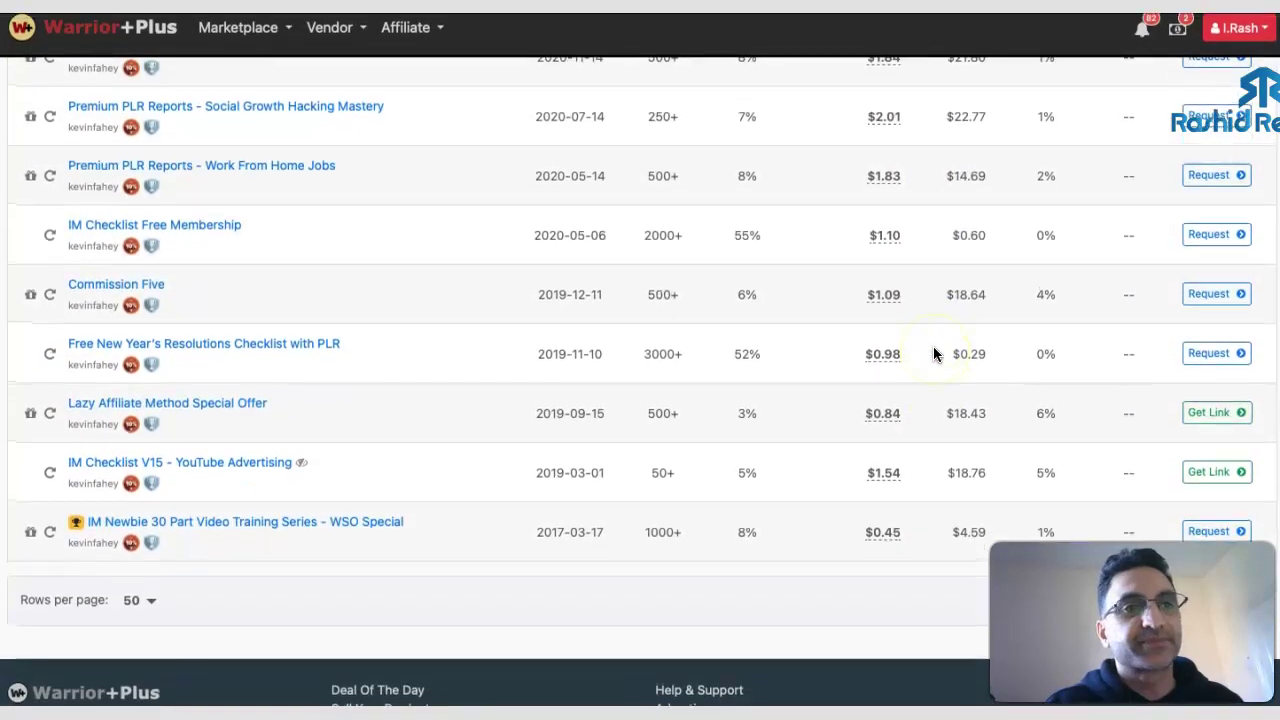
{"action": "scroll", "coordinate": [930, 350], "scroll_direction": "up", "scroll_amount": 16}
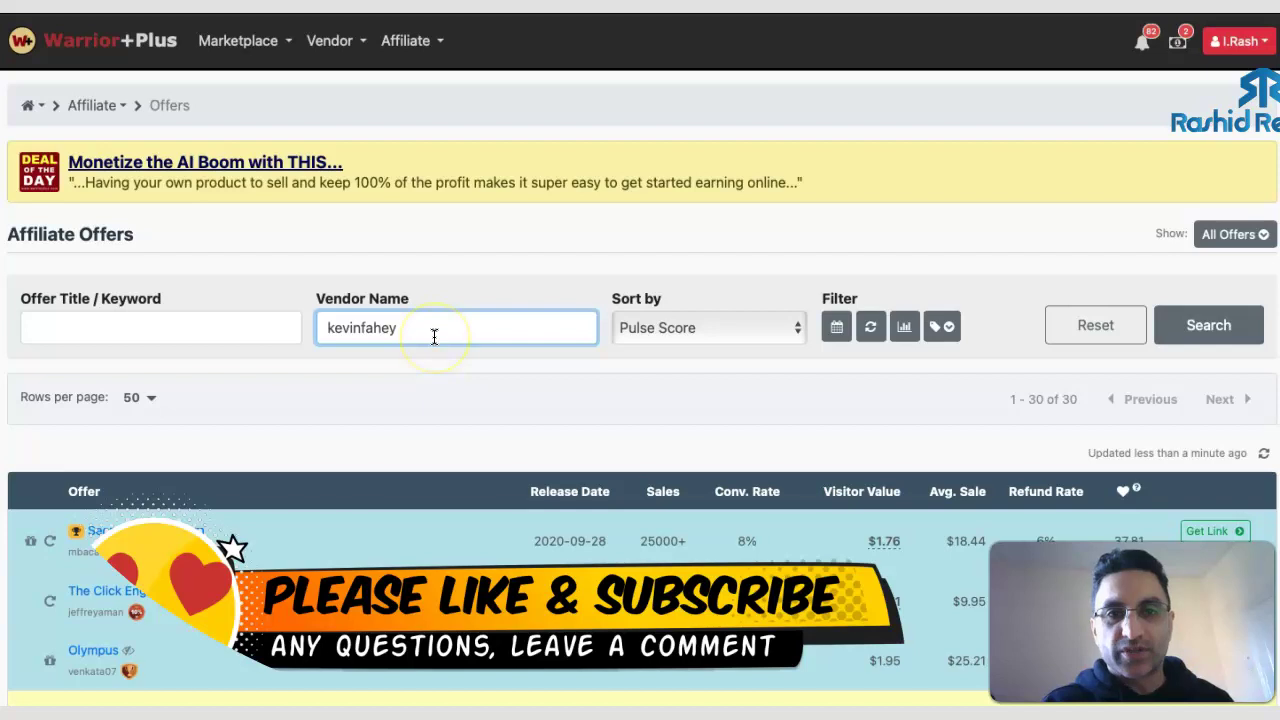
{"action": "left_click_drag", "start_coordinate": [430, 335], "coordinate": [303, 330]}
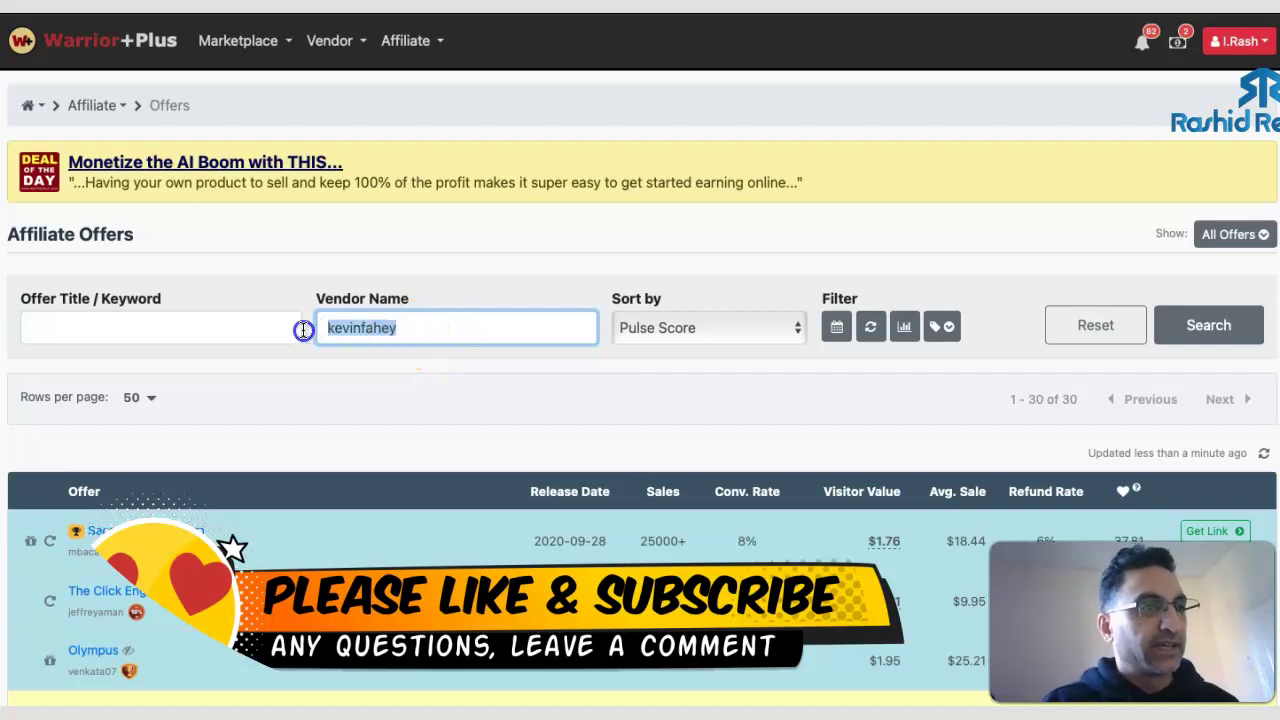
{"action": "key", "text": "BackSpace"}
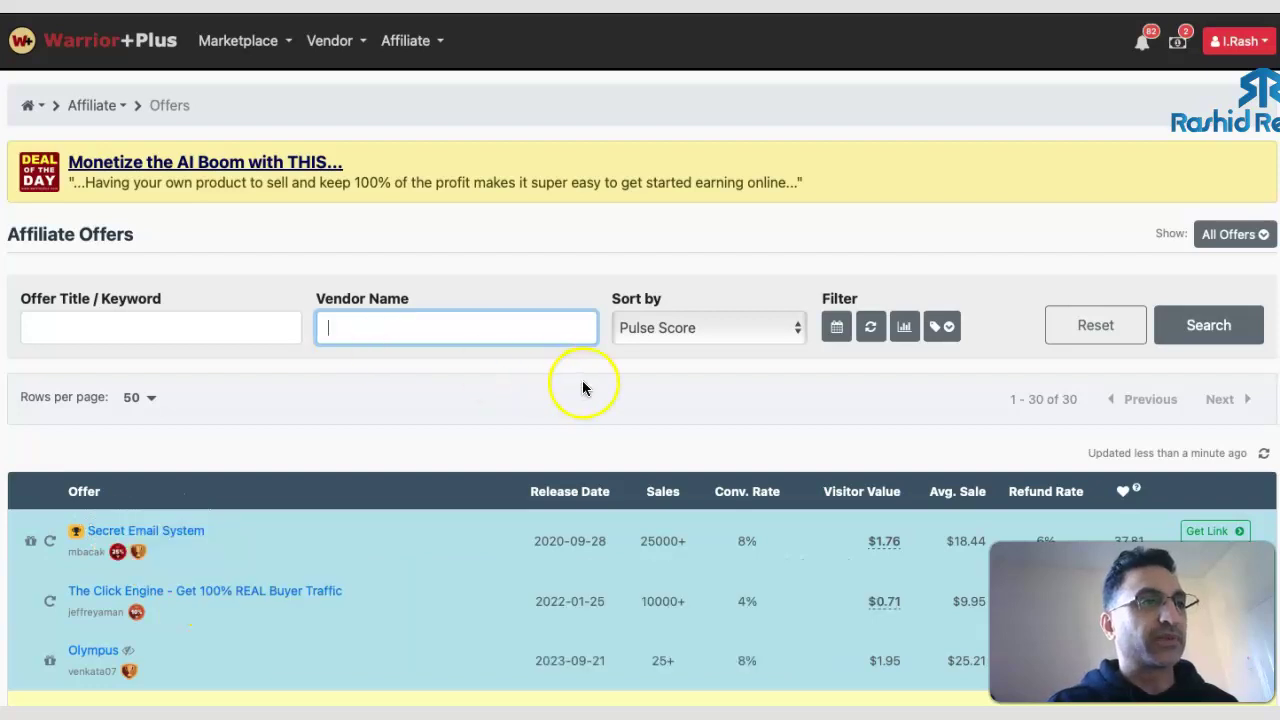
{"action": "scroll", "coordinate": [584, 383], "scroll_direction": "down", "scroll_amount": 2}
{"action": "scroll", "coordinate": [590, 385], "scroll_direction": "up", "scroll_amount": 2}
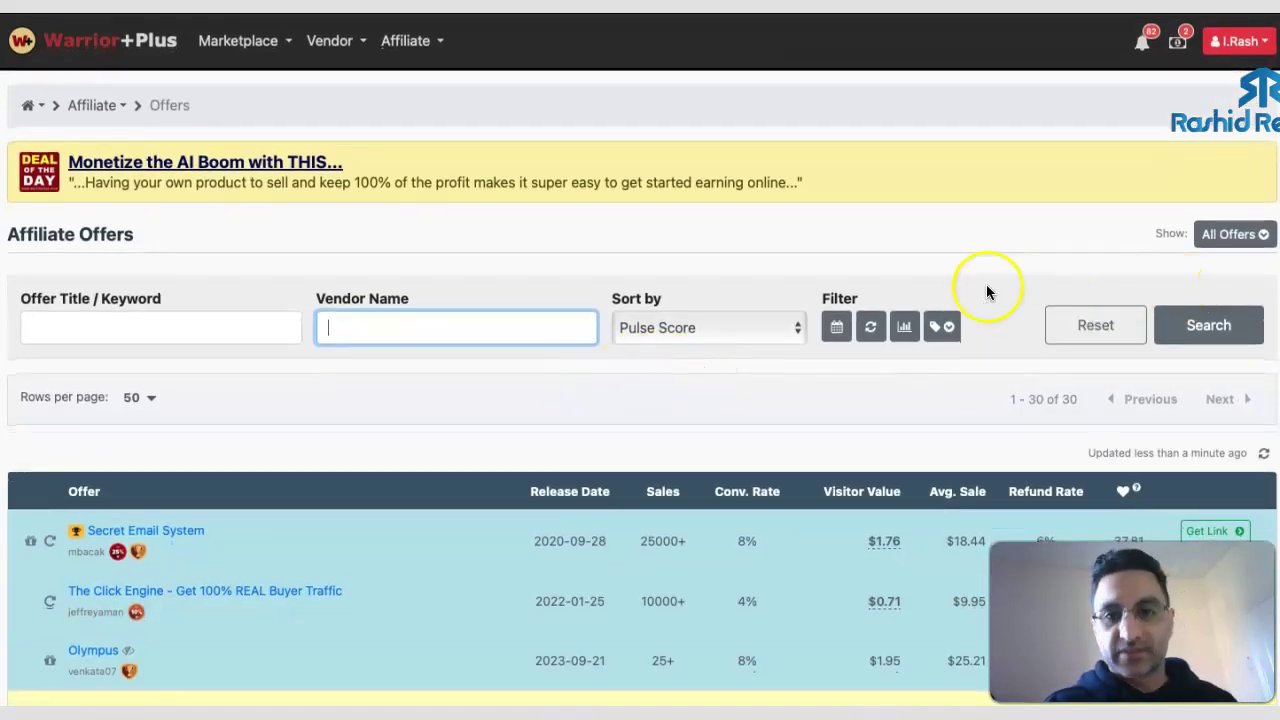
{"action": "left_click", "coordinate": [1236, 240]}
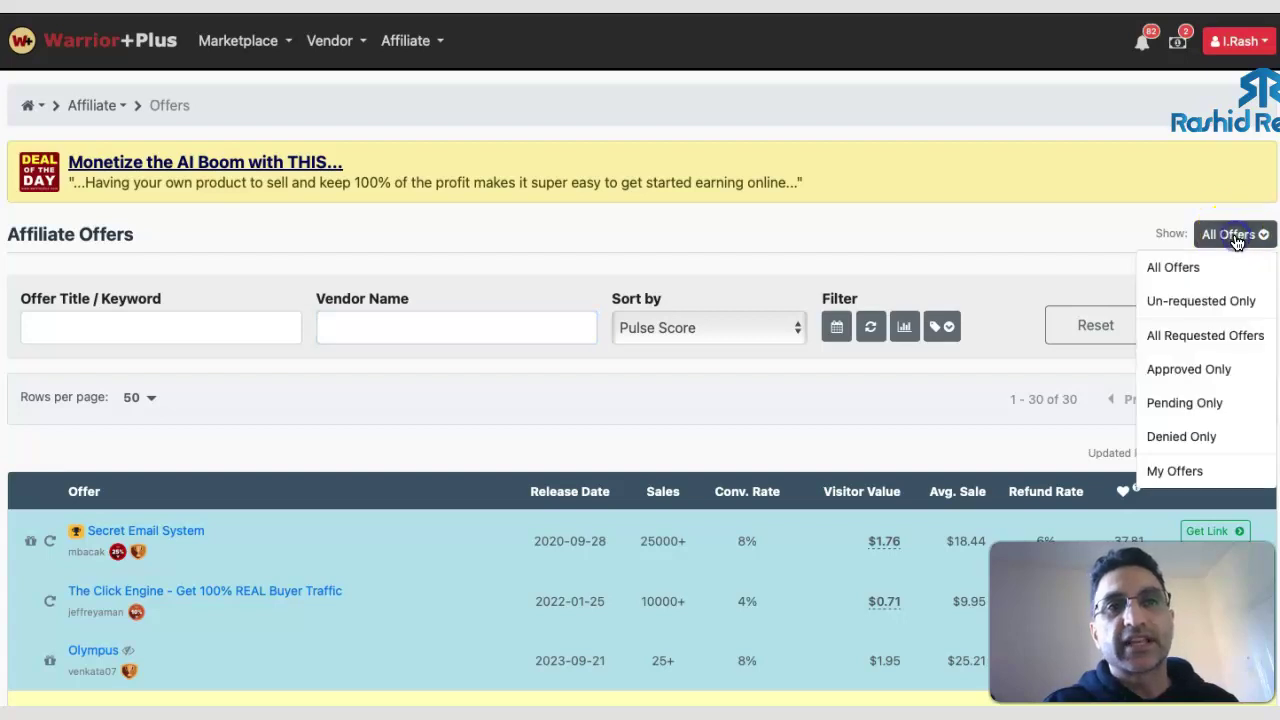
{"action": "left_click", "coordinate": [1188, 372]}
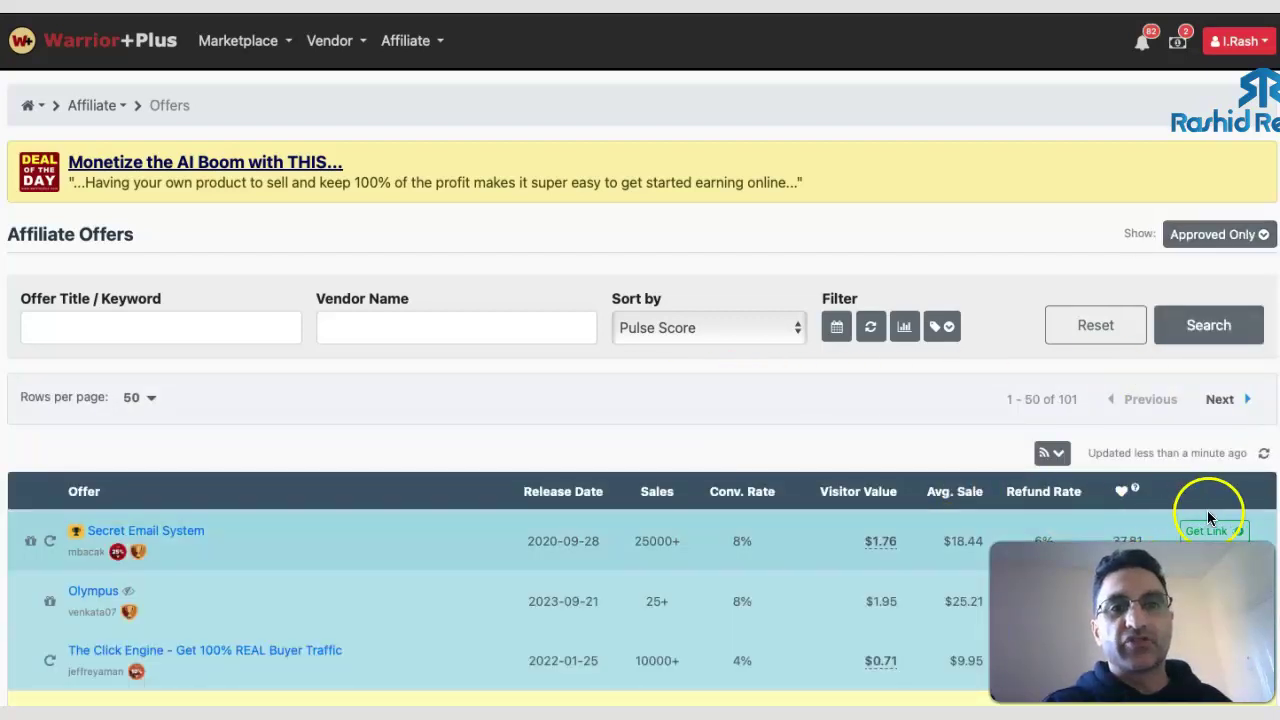
- Look through the approved offers from all vendors, checking which products have an affiliate link available
{"action": "scroll", "coordinate": [1006, 463], "scroll_direction": "down", "scroll_amount": 2}
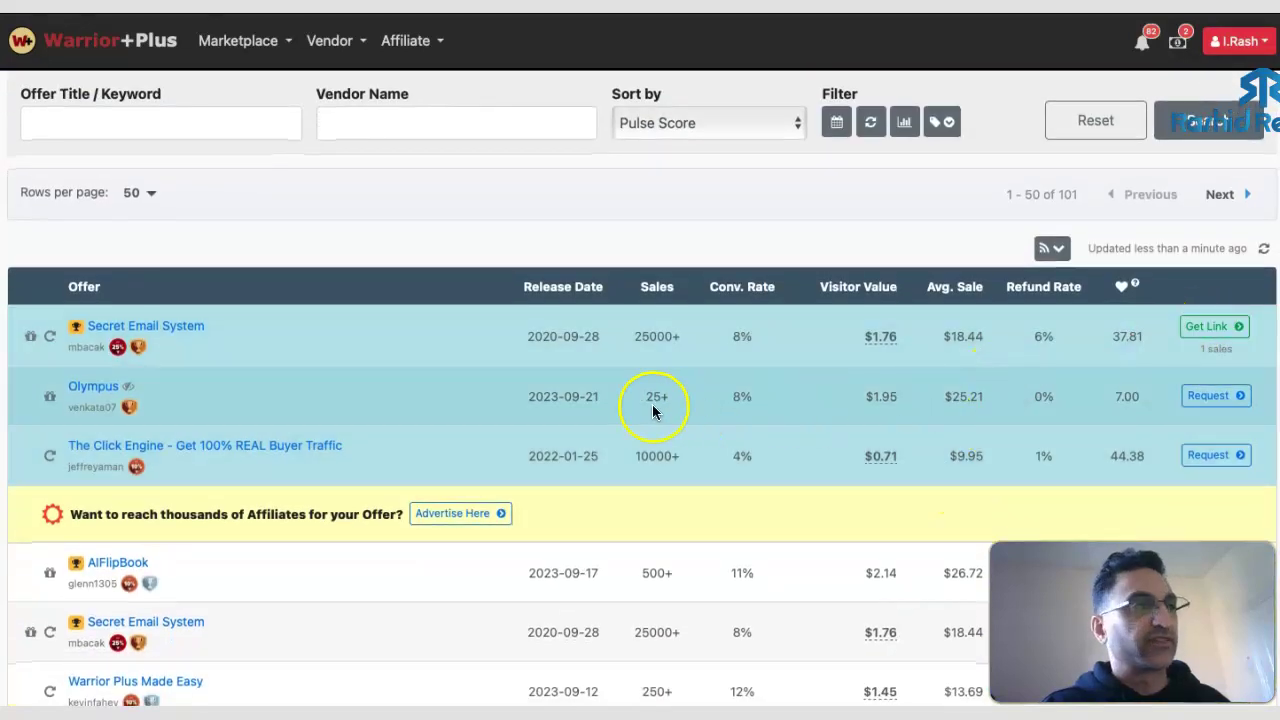
{"action": "scroll", "coordinate": [404, 391], "scroll_direction": "down", "scroll_amount": 3}
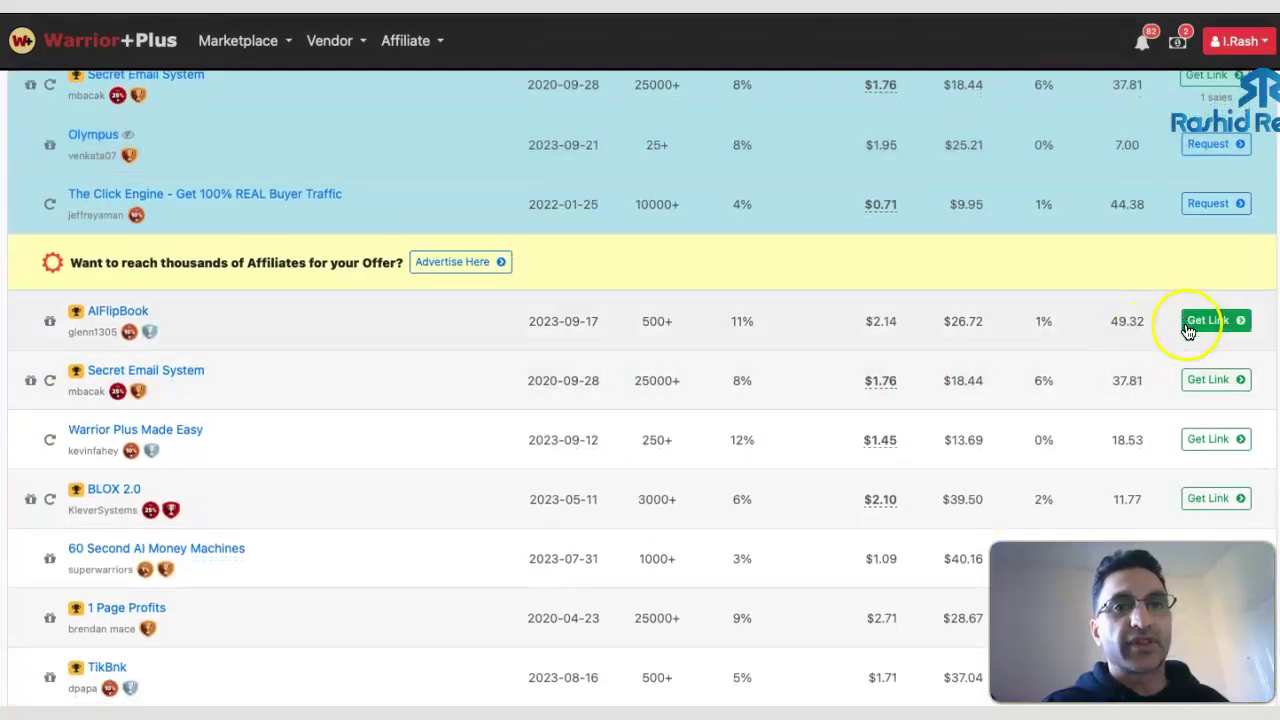
{"action": "scroll", "coordinate": [1173, 440], "scroll_direction": "down", "scroll_amount": 3}
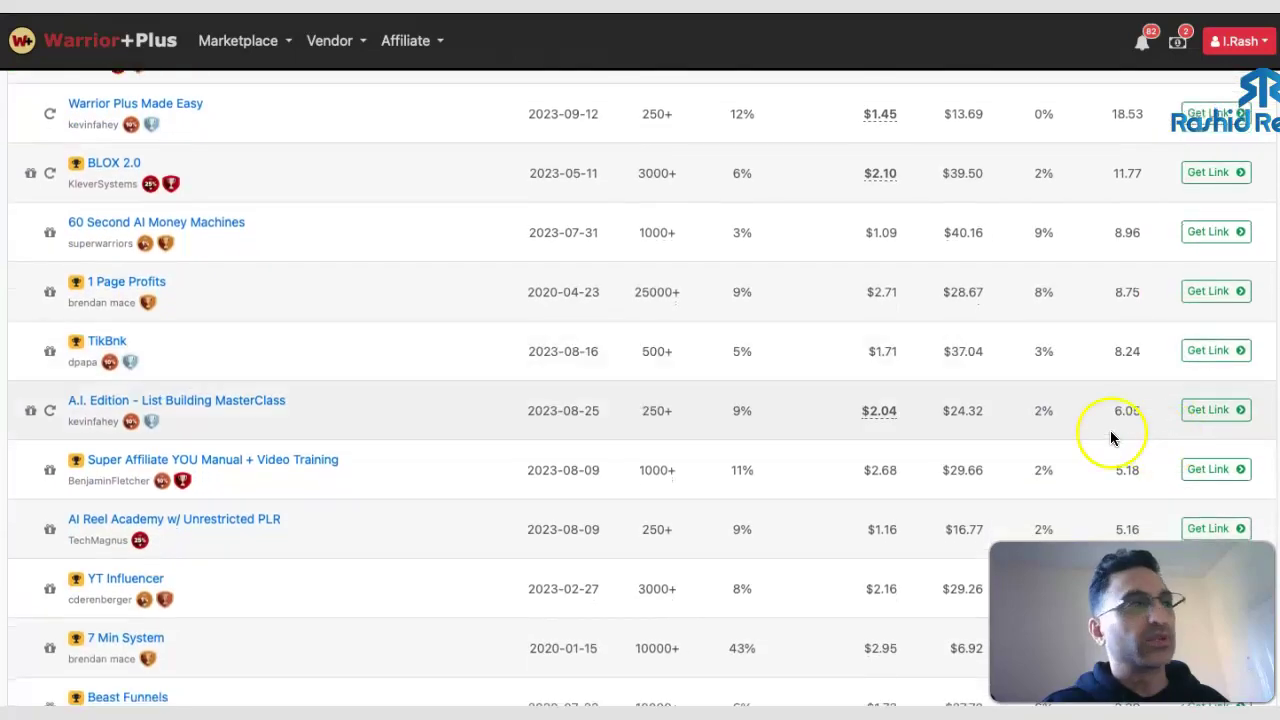
{"action": "scroll", "coordinate": [689, 305], "scroll_direction": "down", "scroll_amount": 2}
{"action": "scroll", "coordinate": [824, 307], "scroll_direction": "down", "scroll_amount": 10}
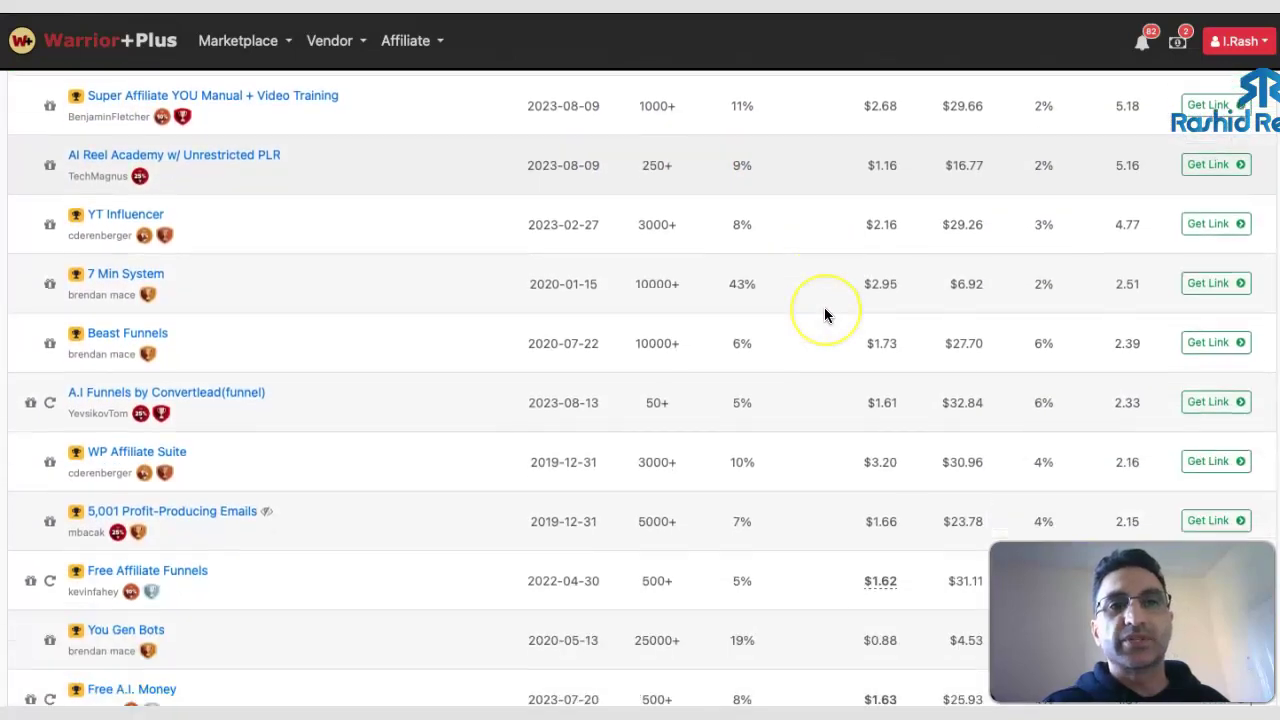
{"action": "scroll", "coordinate": [824, 312], "scroll_direction": "down", "scroll_amount": 6}
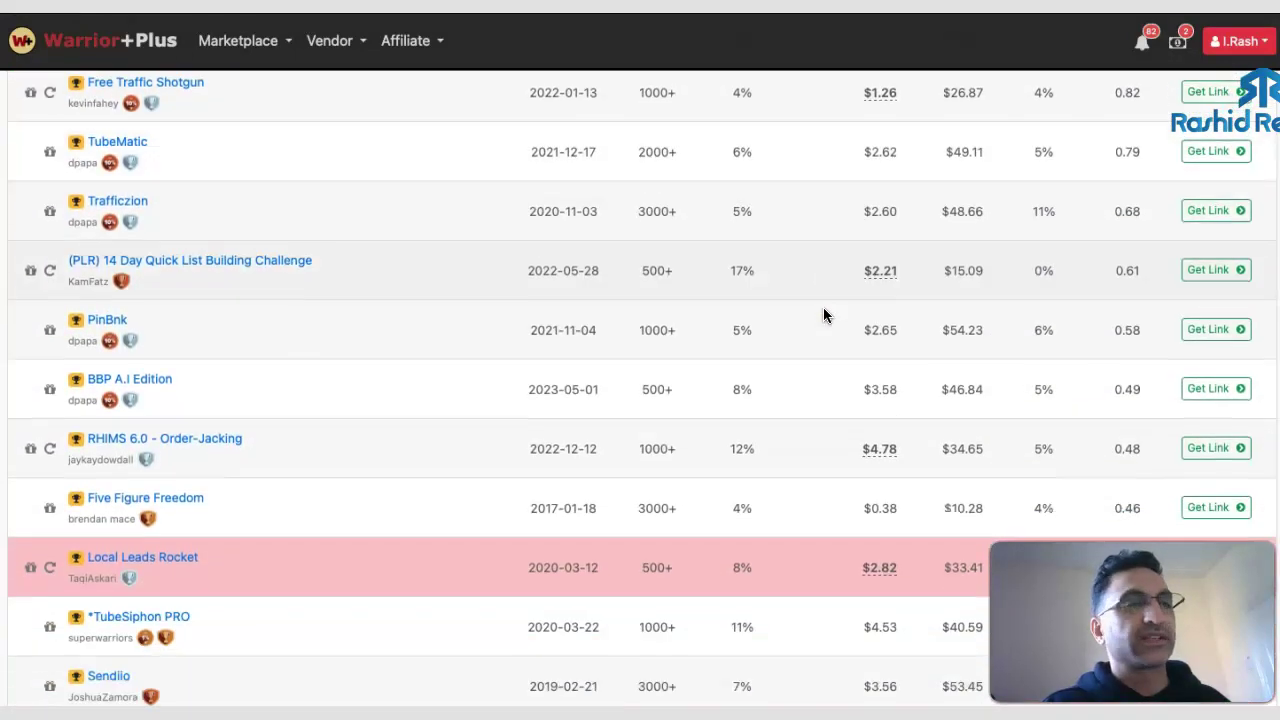
{"action": "scroll", "coordinate": [824, 312], "scroll_direction": "down", "scroll_amount": 3}
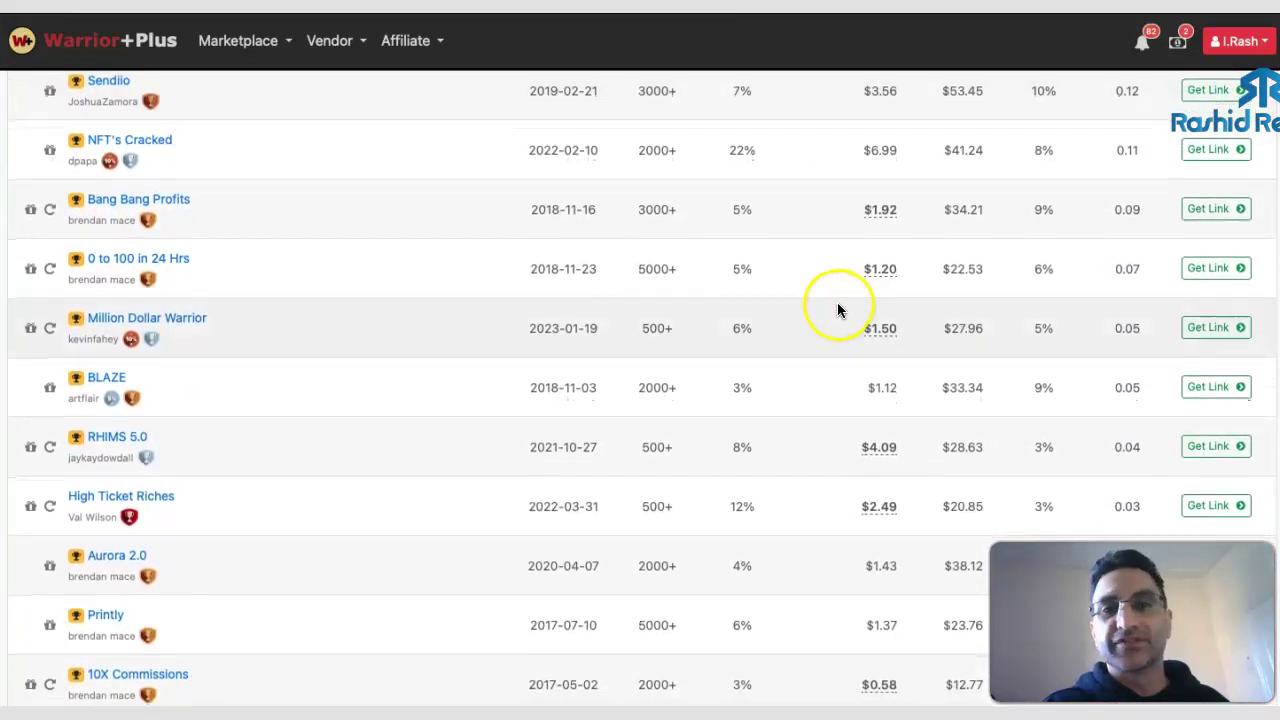
{"action": "scroll", "coordinate": [810, 305], "scroll_direction": "down", "scroll_amount": 5}
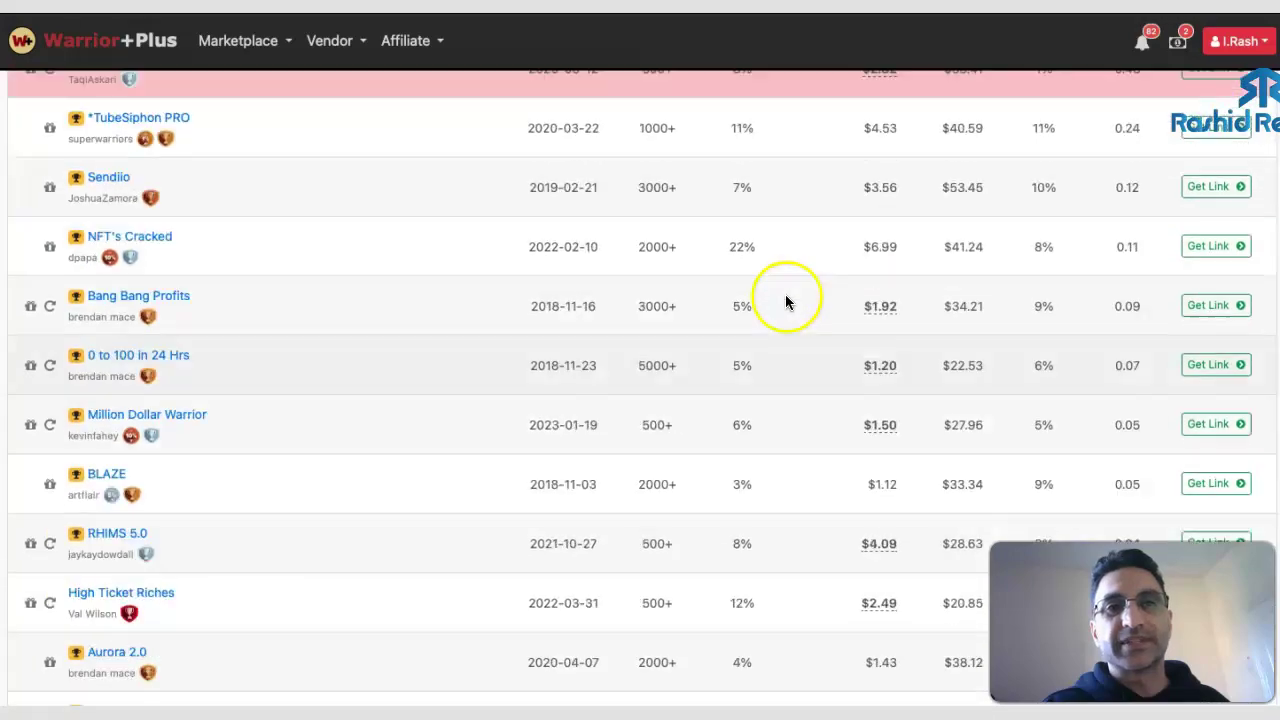
{"action": "scroll", "coordinate": [786, 302], "scroll_direction": "up", "scroll_amount": 15}
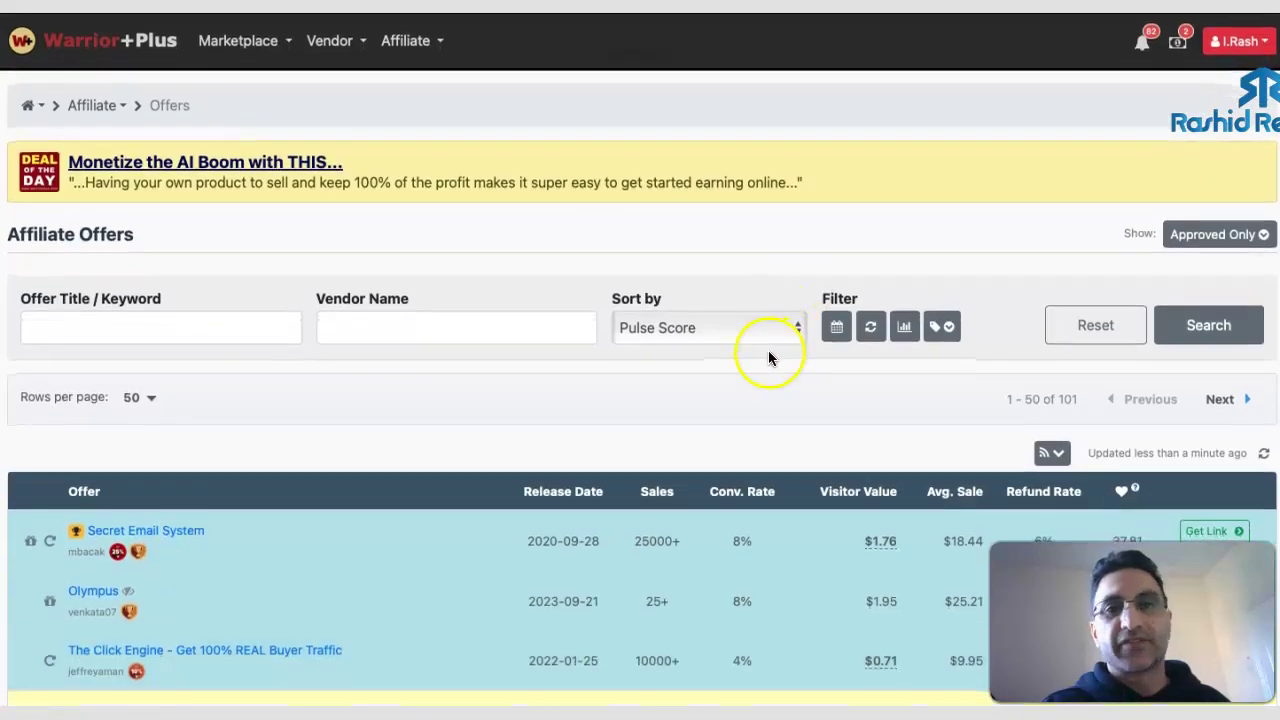
{"action": "scroll", "coordinate": [725, 372], "scroll_direction": "down", "scroll_amount": 5}
{"action": "scroll", "coordinate": [725, 372], "scroll_direction": "up", "scroll_amount": 5}
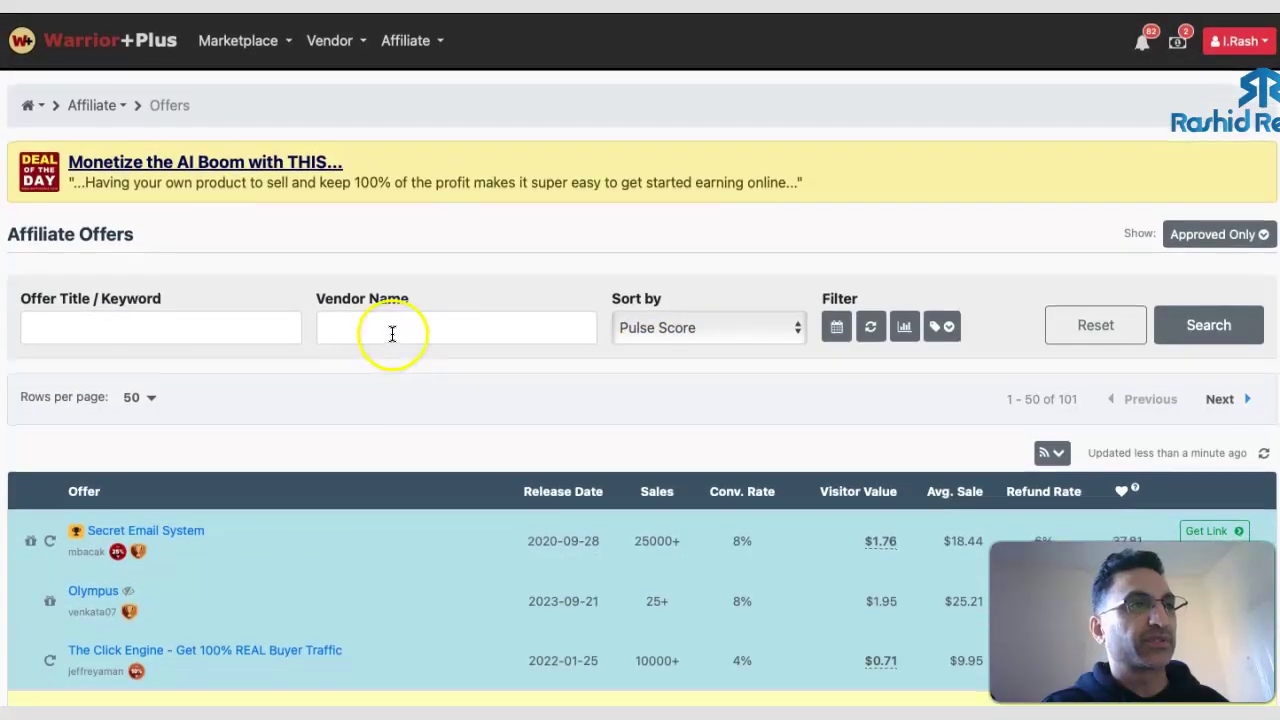
- Filter the approved offers by the vendor username shown under Warrior Plus Made Easy and look through the matching offers
{"action": "left_click", "coordinate": [408, 330]}
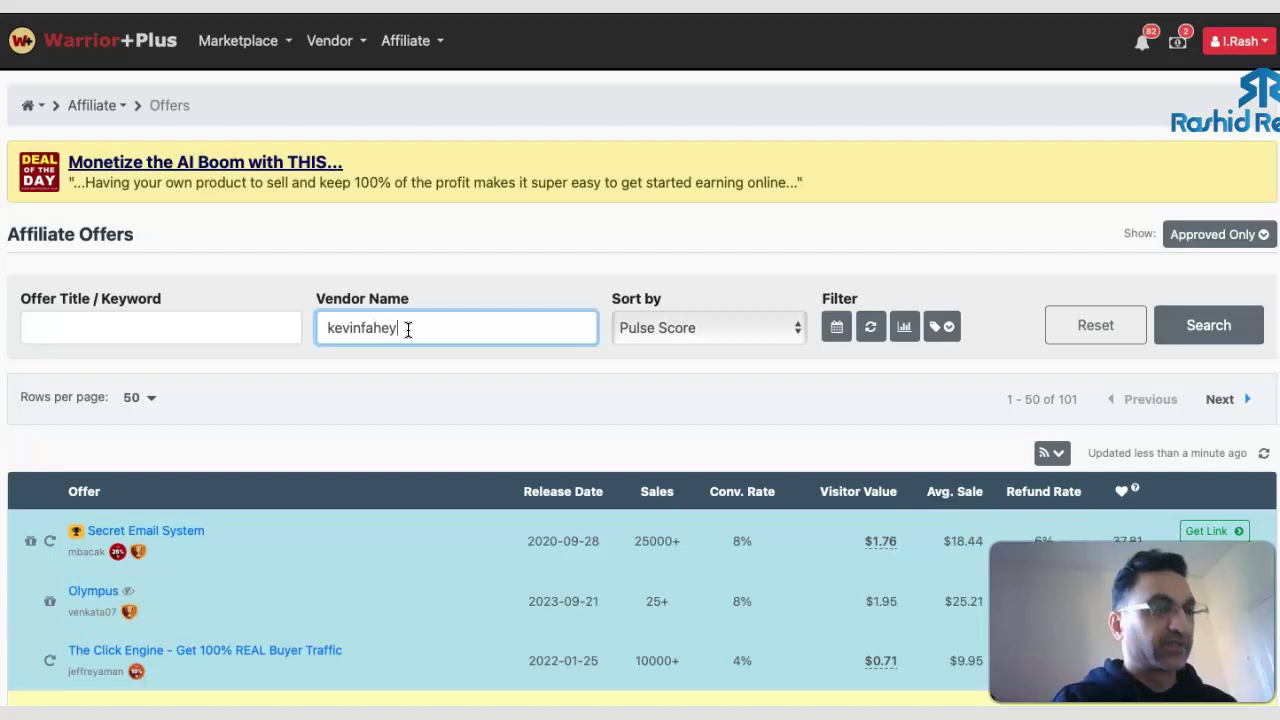
{"action": "key", "text": "Return"}
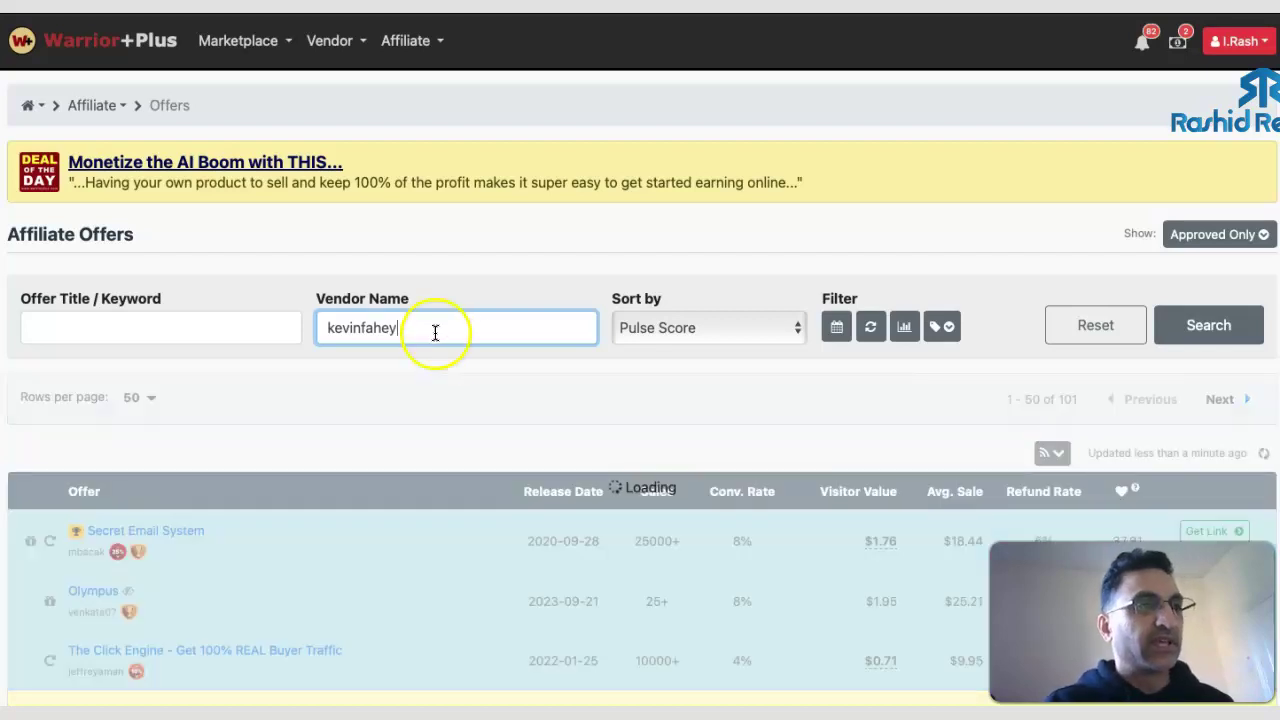
{"action": "scroll", "coordinate": [543, 403], "scroll_direction": "down", "scroll_amount": 5}
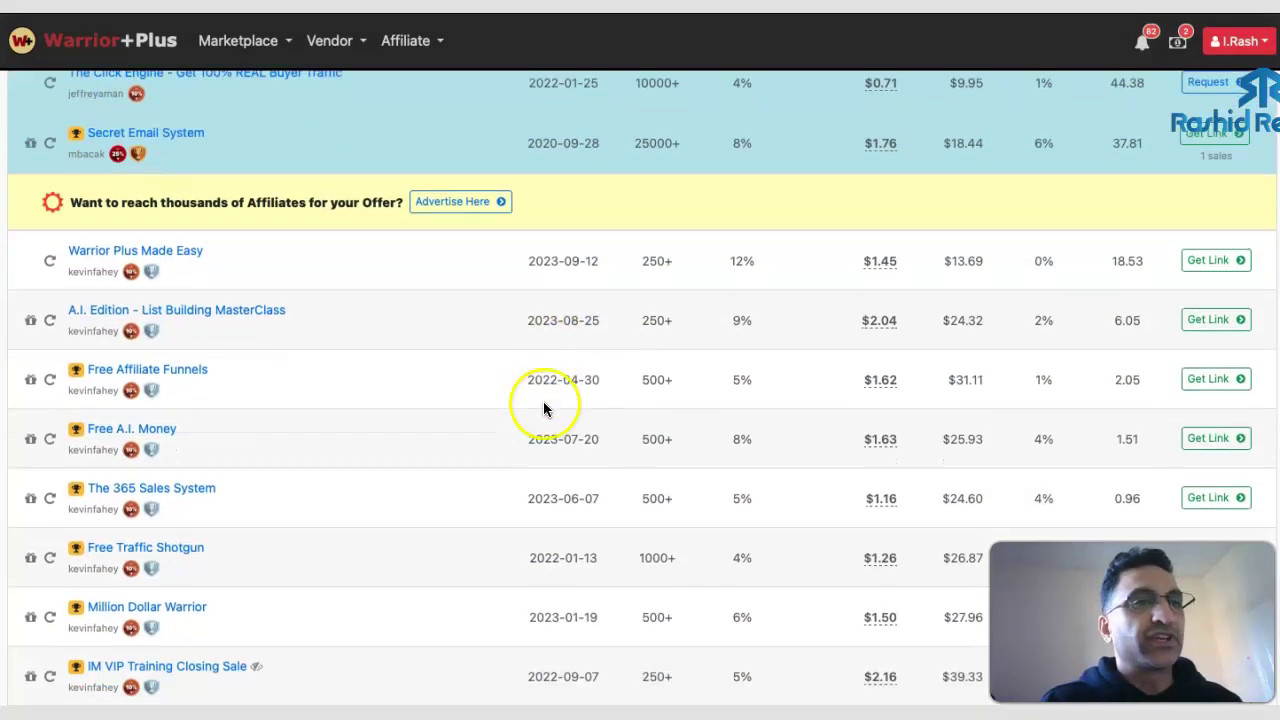
{"action": "scroll", "coordinate": [543, 401], "scroll_direction": "down", "scroll_amount": 1}
{"action": "scroll", "coordinate": [291, 309], "scroll_direction": "down", "scroll_amount": 3}
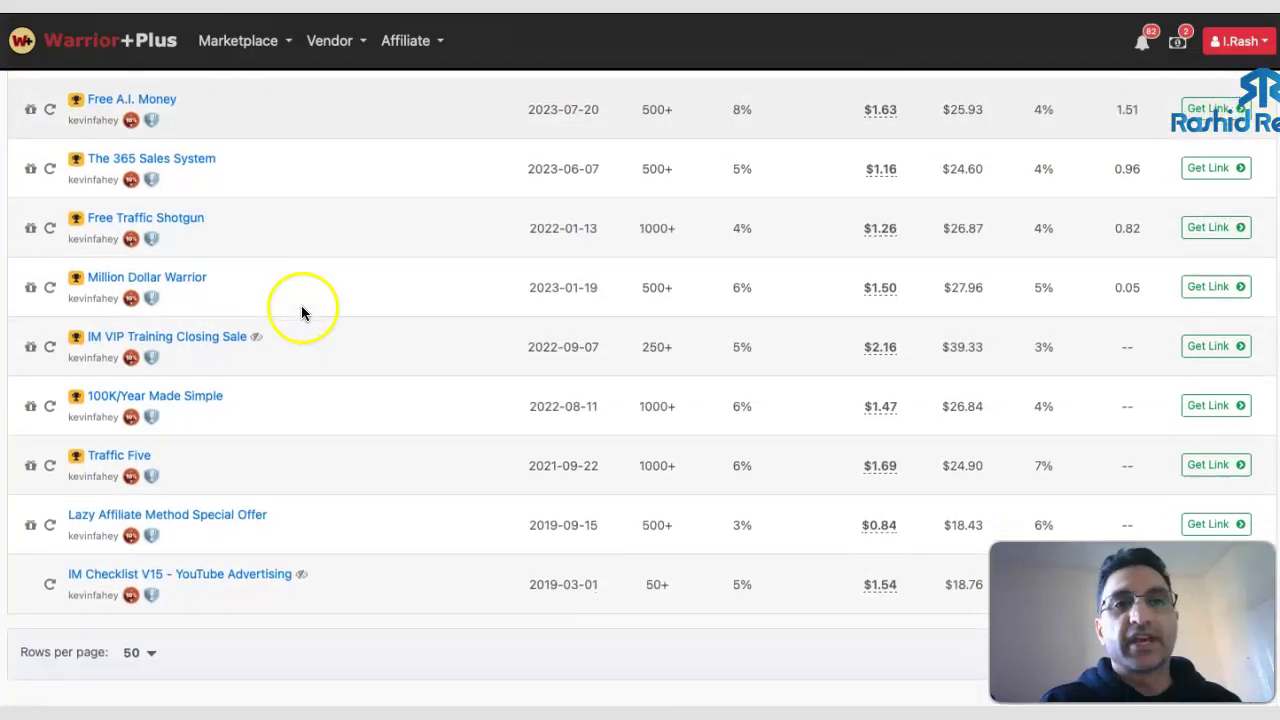
{"action": "scroll", "coordinate": [301, 313], "scroll_direction": "down", "scroll_amount": 1}
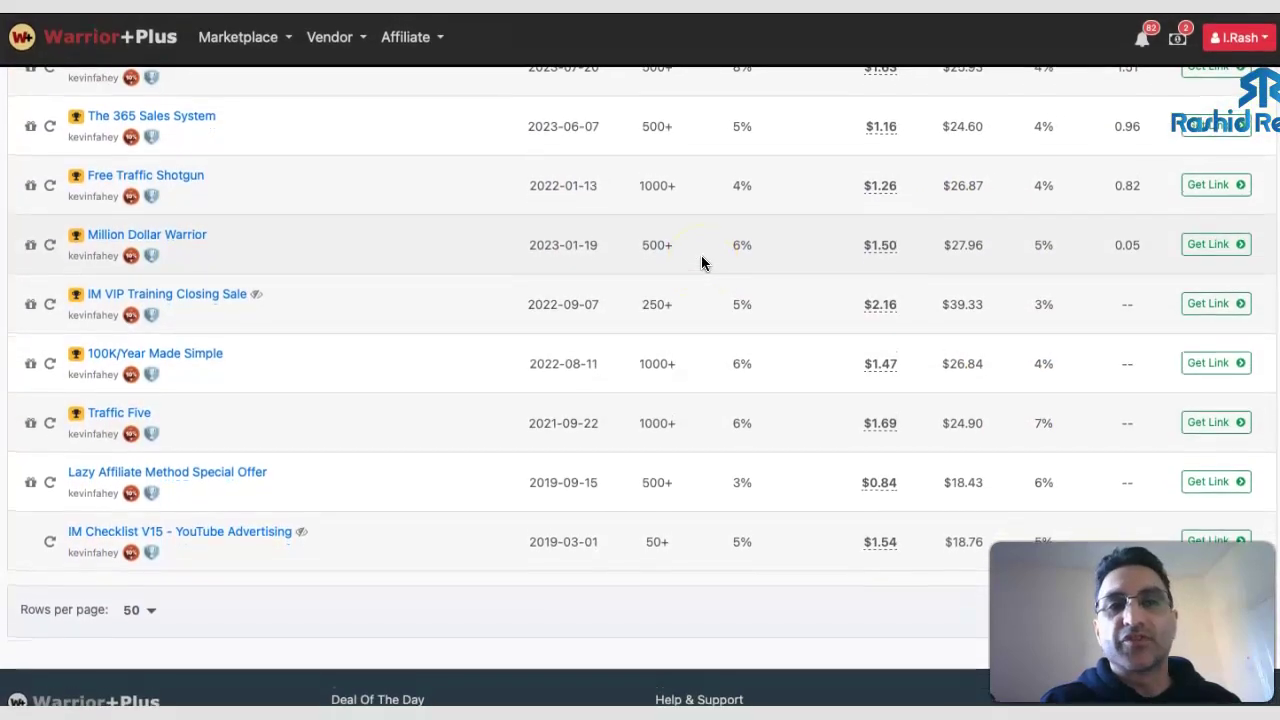
{"action": "scroll", "coordinate": [701, 258], "scroll_direction": "up", "scroll_amount": 10}
{"action": "scroll", "coordinate": [700, 262], "scroll_direction": "down", "scroll_amount": 3}
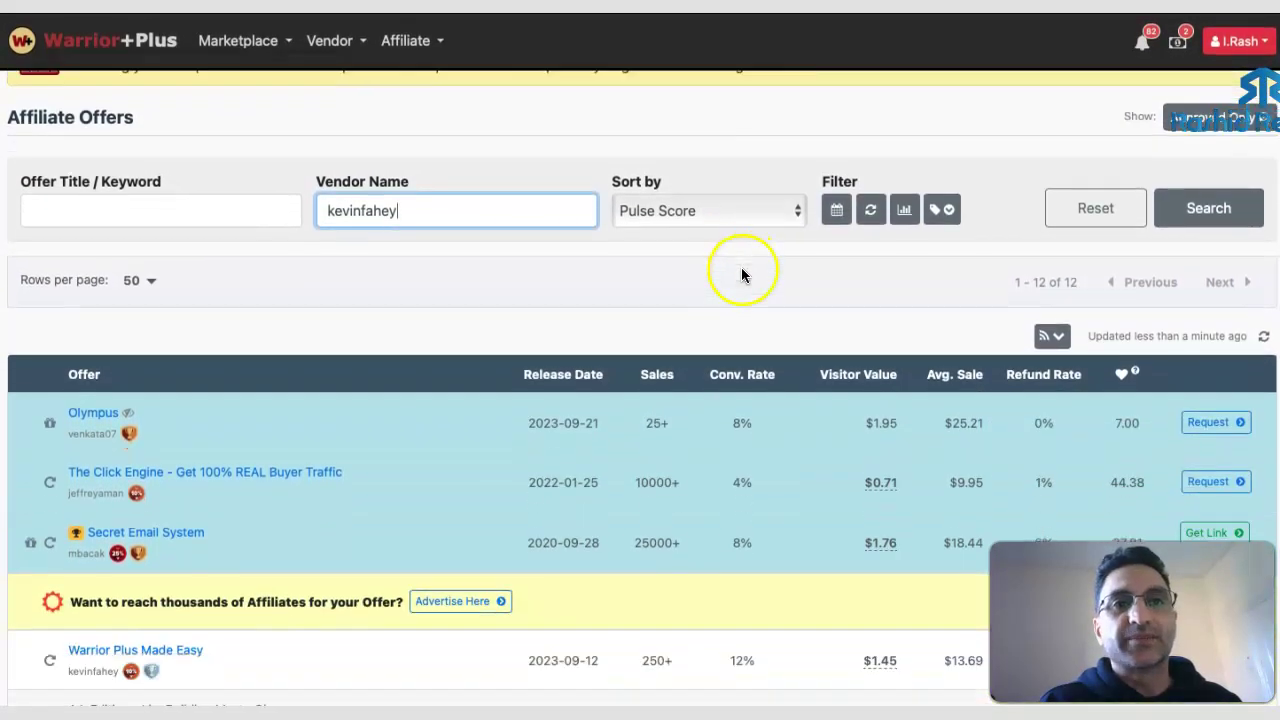
{"action": "scroll", "coordinate": [741, 267], "scroll_direction": "up", "scroll_amount": 3}
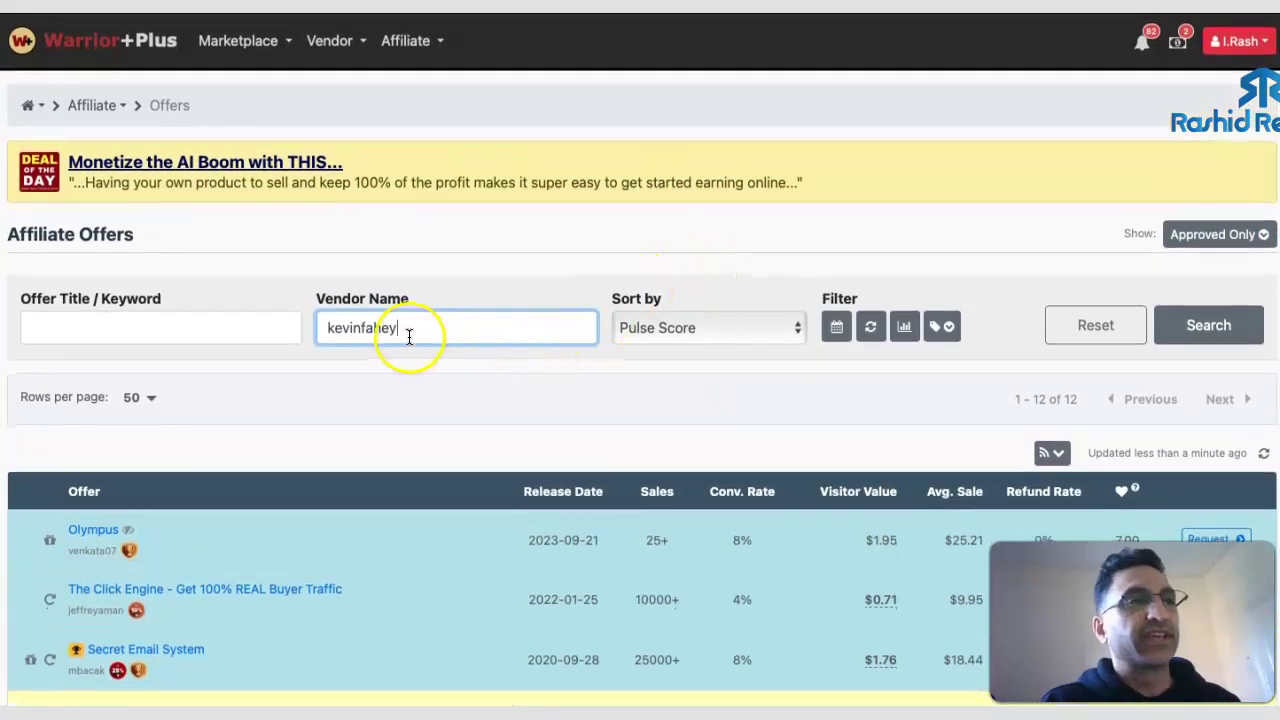
- Open the choices for which offers to show and review the vendor's approved offers once more
{"action": "left_click", "coordinate": [1207, 236]}
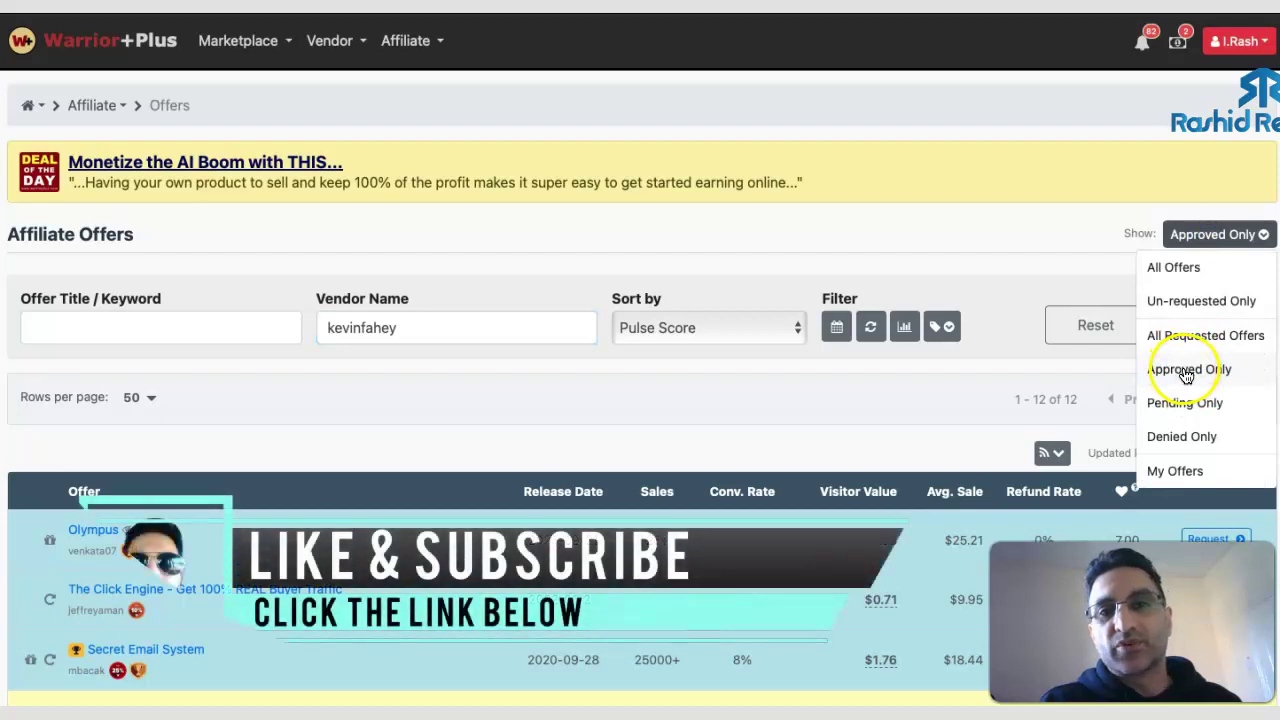
{"action": "scroll", "coordinate": [1000, 315], "scroll_direction": "down", "scroll_amount": 5}
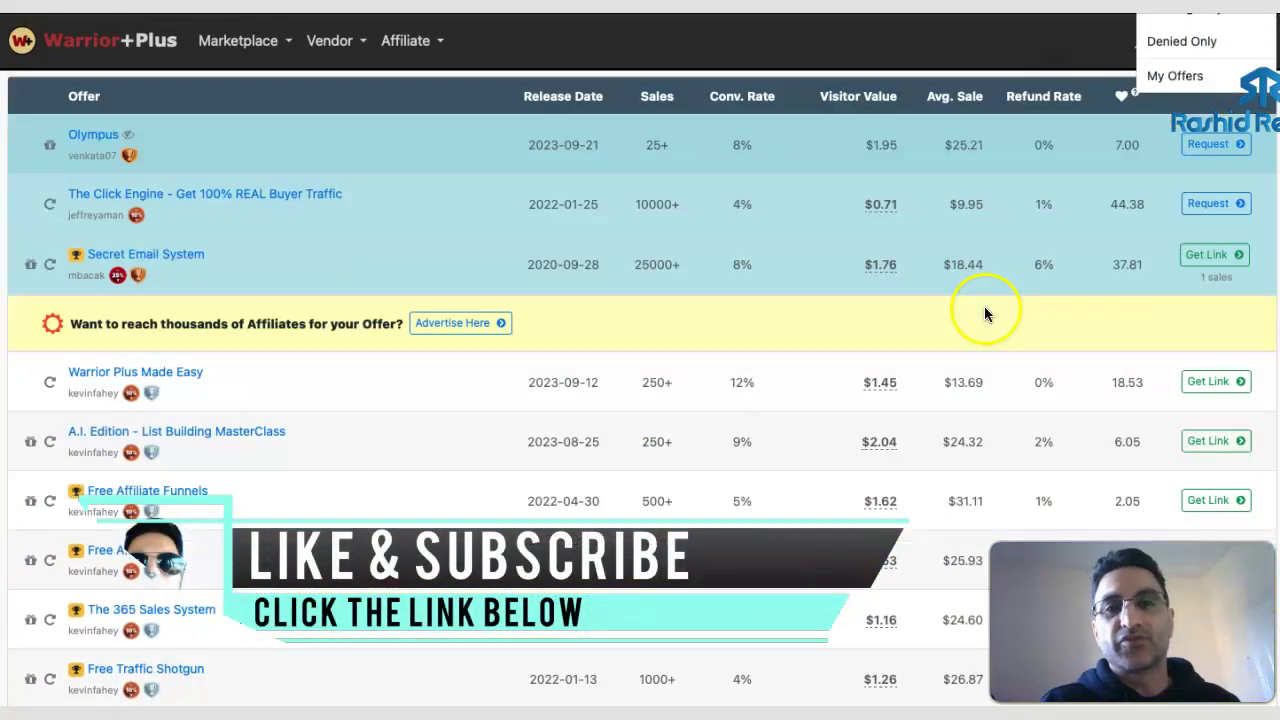
{"action": "scroll", "coordinate": [983, 345], "scroll_direction": "up", "scroll_amount": 5}
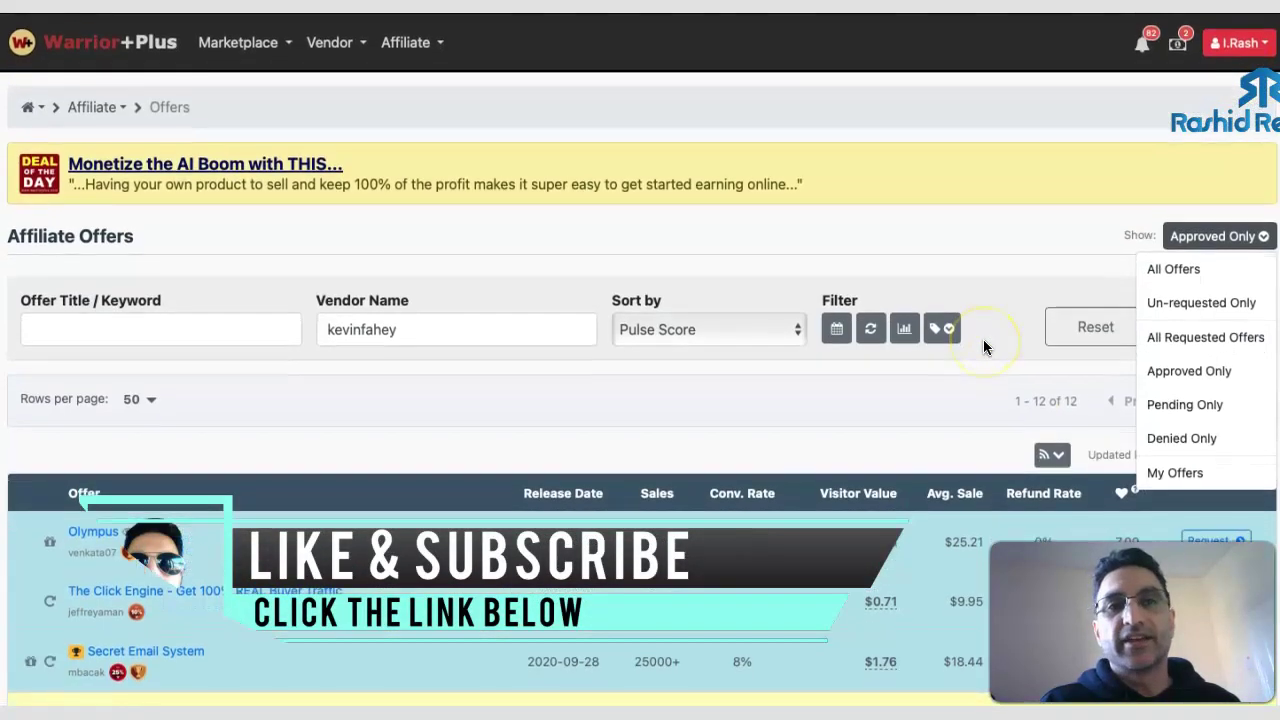